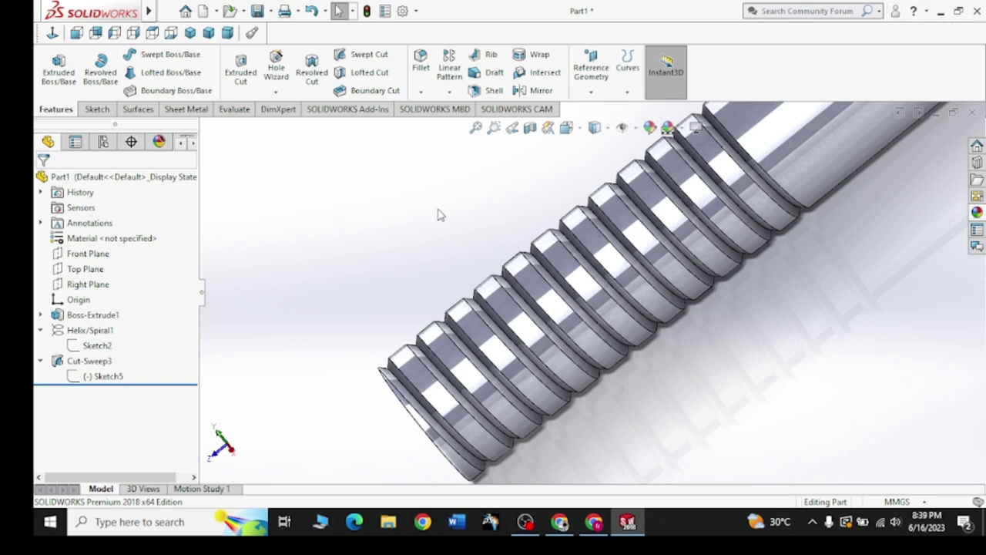
Browse the Curves and Hole feature lists in Part1 without choosing anything
{"action": "left_click", "coordinate": [627, 89]}
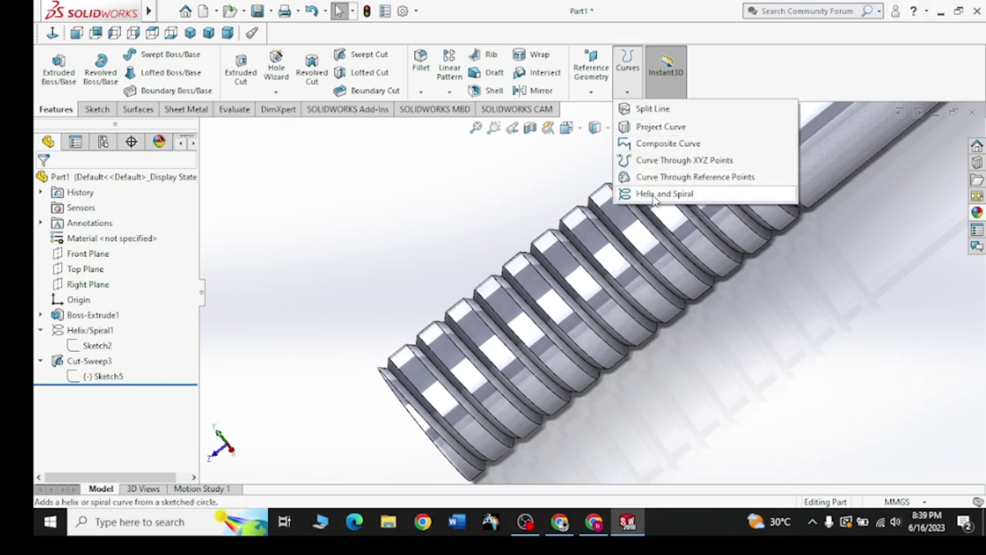
{"action": "left_click", "coordinate": [545, 189]}
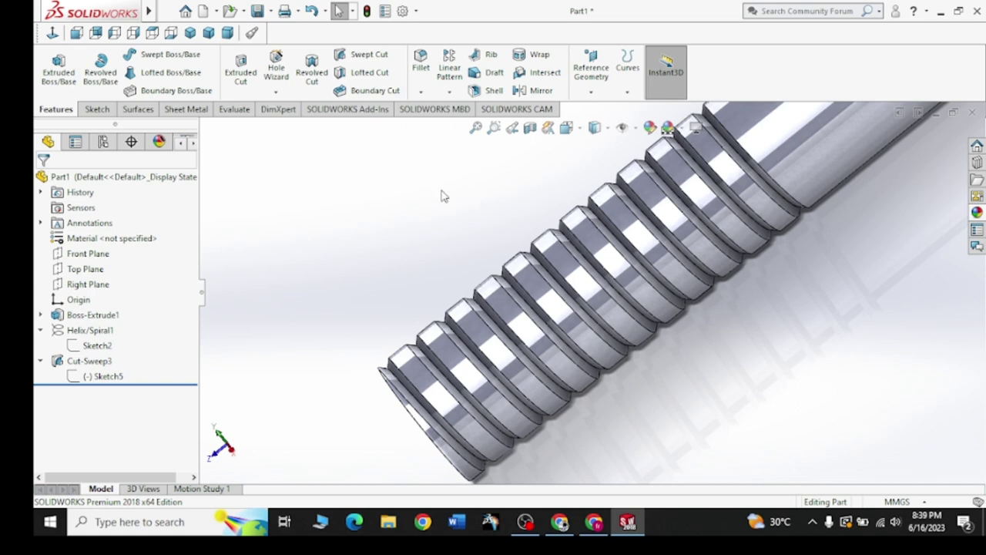
{"action": "left_click", "coordinate": [276, 93]}
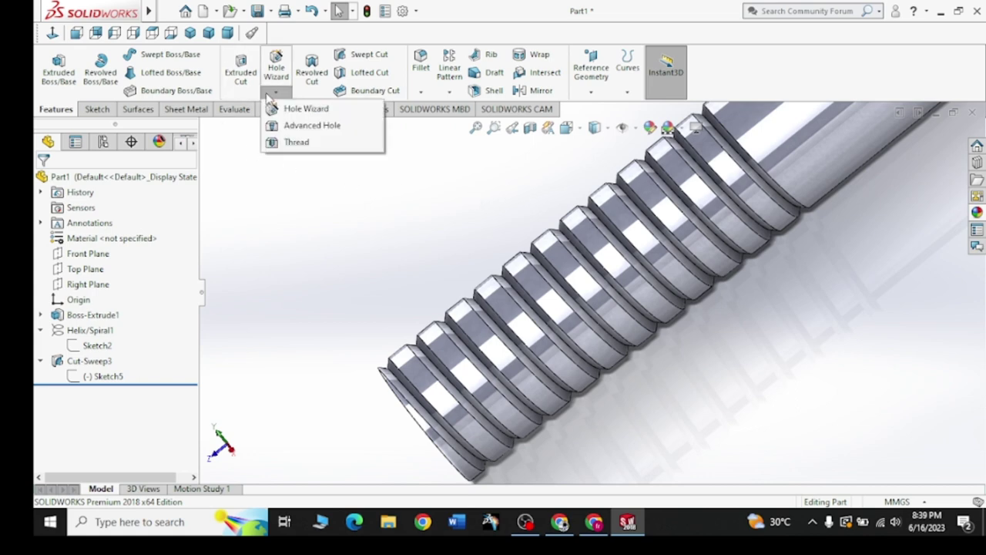
{"action": "left_click", "coordinate": [330, 209]}
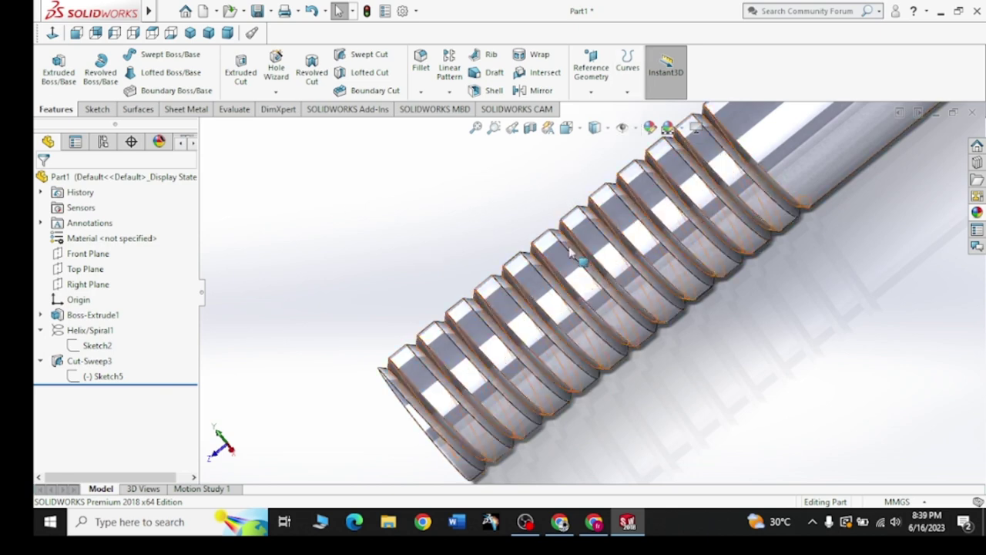
Orbit and zoom to inspect the threaded rod, then start a new blank part
{"action": "scroll", "coordinate": [610, 237], "scroll_direction": "up", "scroll_amount": 2}
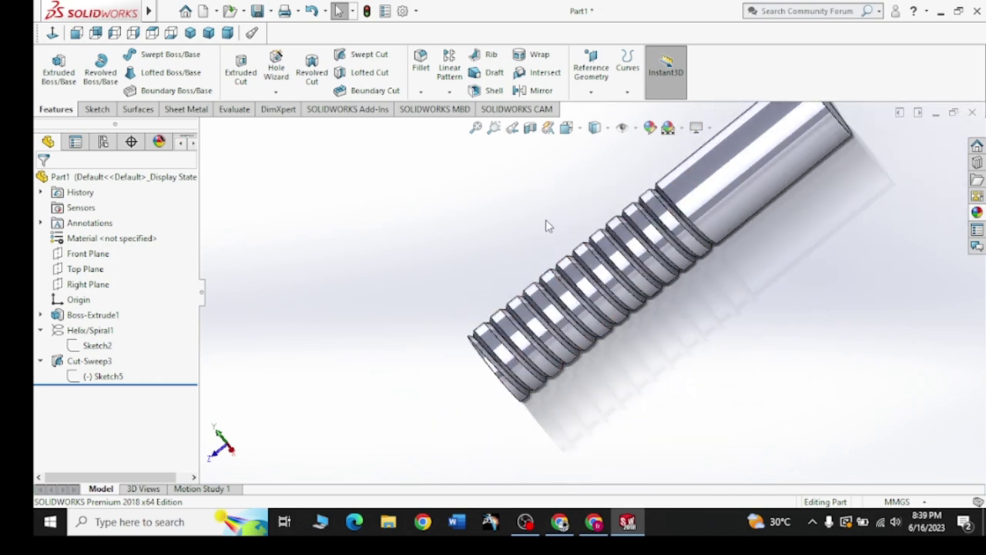
{"action": "middle_click_drag", "start_coordinate": [501, 262], "coordinate": [671, 223]}
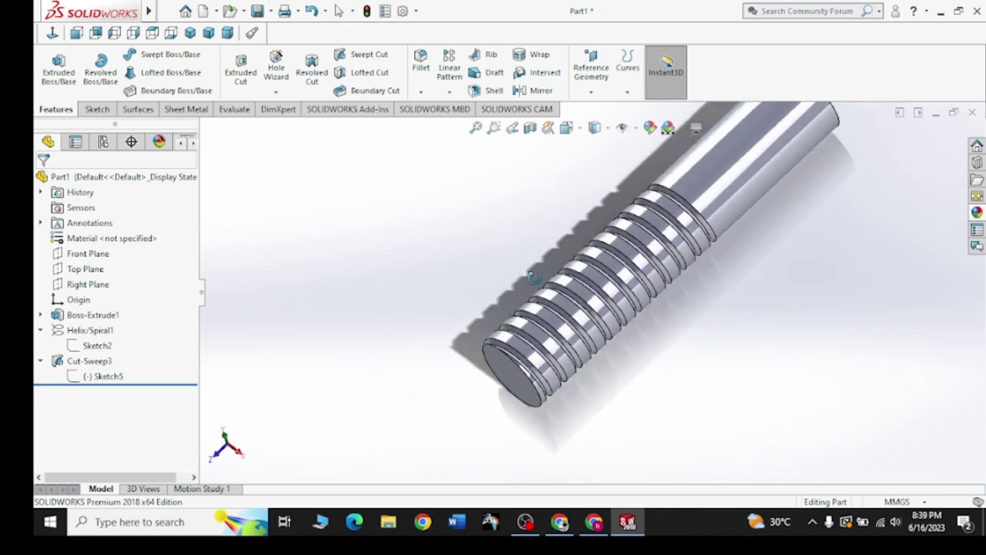
{"action": "scroll", "coordinate": [671, 223], "scroll_direction": "down", "scroll_amount": 1}
{"action": "scroll", "coordinate": [669, 232], "scroll_direction": "down", "scroll_amount": 1}
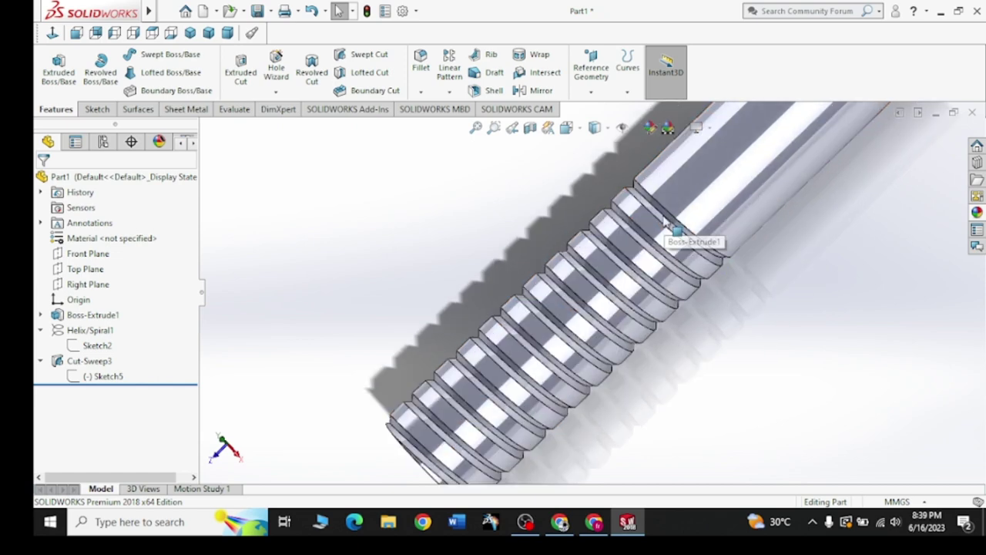
{"action": "scroll", "coordinate": [655, 255], "scroll_direction": "down", "scroll_amount": 1}
{"action": "scroll", "coordinate": [640, 271], "scroll_direction": "down", "scroll_amount": 1}
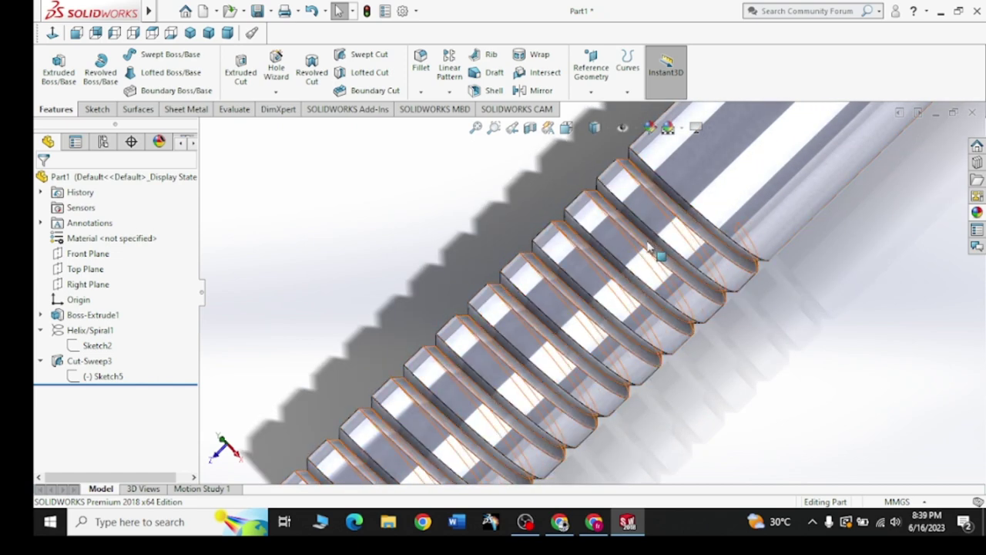
{"action": "scroll", "coordinate": [594, 274], "scroll_direction": "up", "scroll_amount": 2}
{"action": "scroll", "coordinate": [594, 274], "scroll_direction": "up", "scroll_amount": 1}
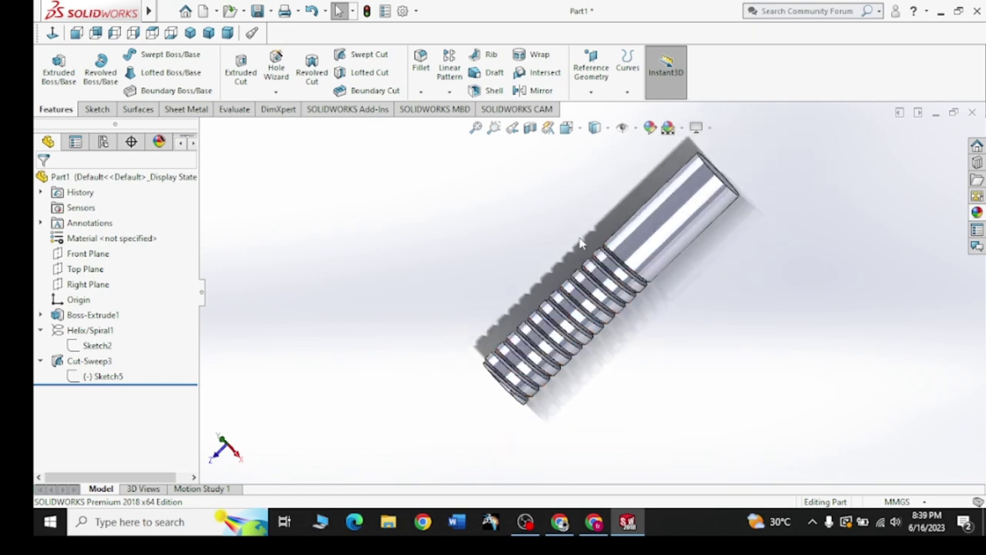
{"action": "scroll", "coordinate": [607, 206], "scroll_direction": "up", "scroll_amount": 1}
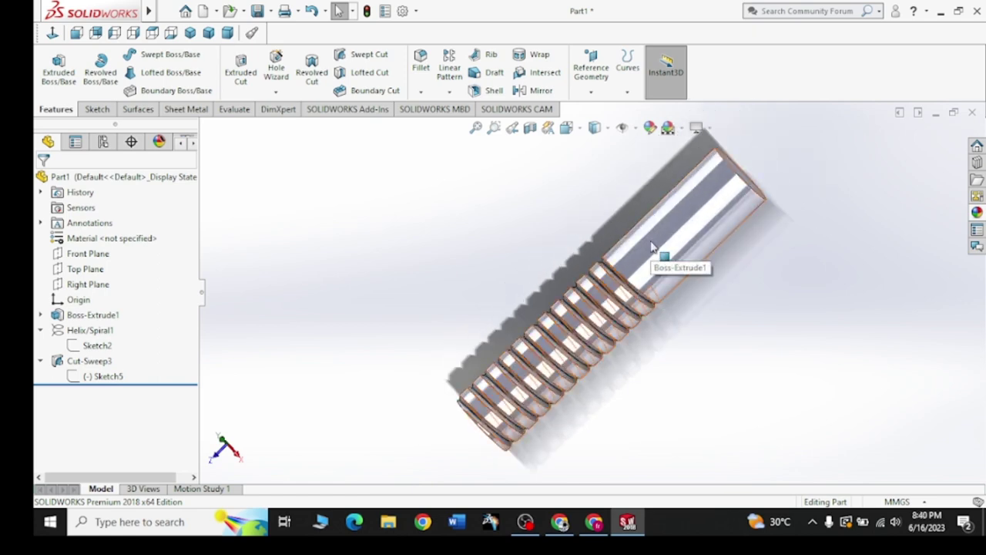
{"action": "key", "text": "ctrl+n"}
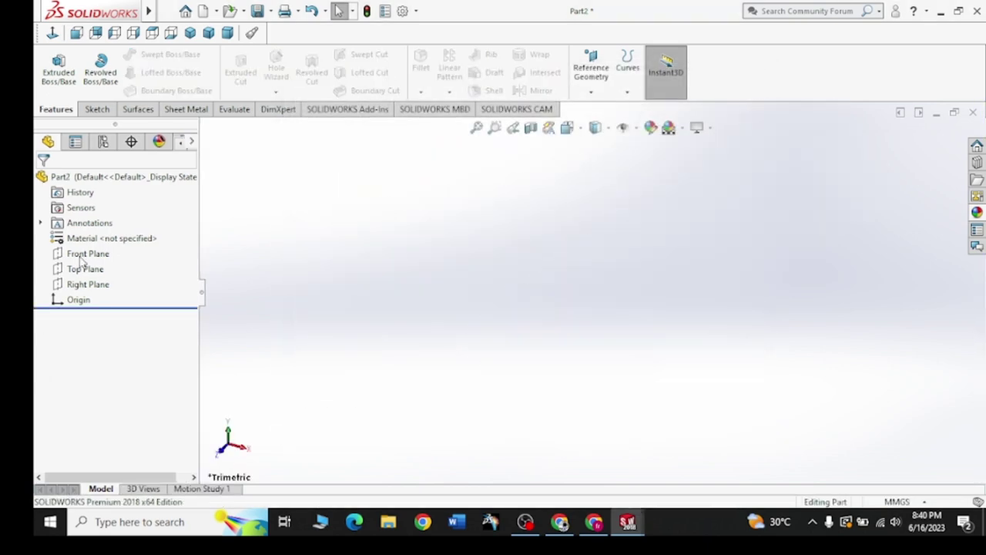
Sketch a circle at the origin on the Front Plane and dimension it to Ø20 mm
{"action": "left_click", "coordinate": [85, 253]}
{"action": "left_click", "coordinate": [103, 243]}
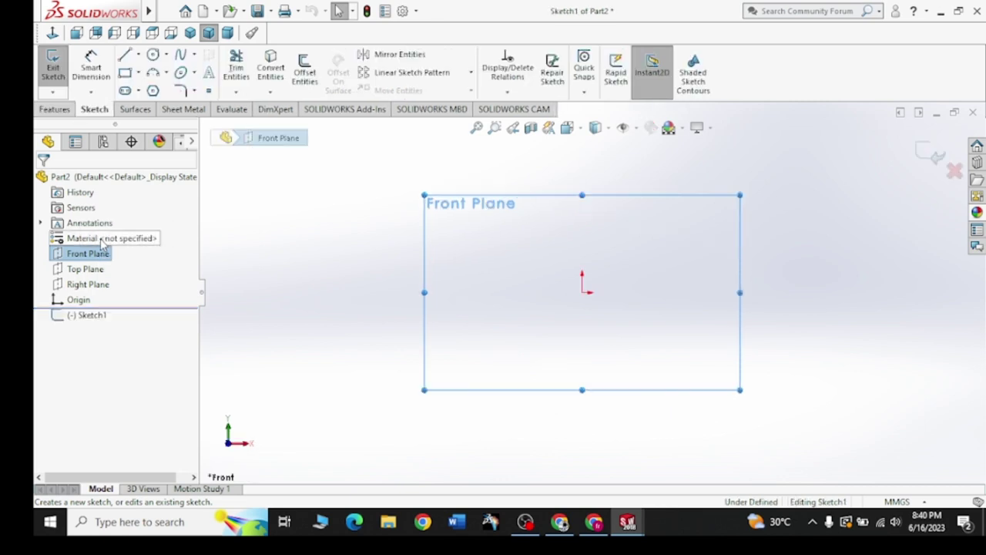
{"action": "left_click", "coordinate": [152, 54]}
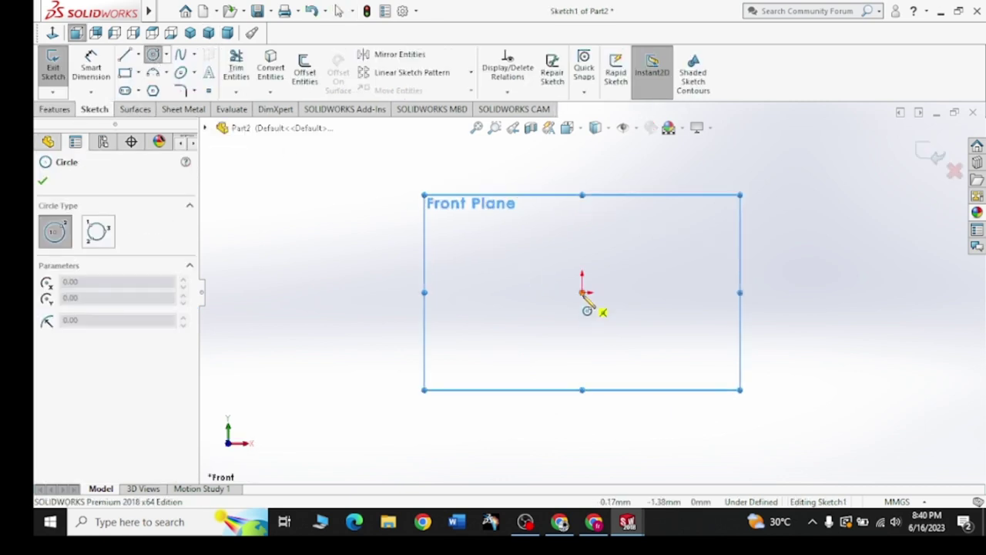
{"action": "left_click", "coordinate": [584, 293]}
{"action": "left_click", "coordinate": [568, 252]}
{"action": "right_click", "coordinate": [498, 254]}
{"action": "left_click", "coordinate": [522, 253]}
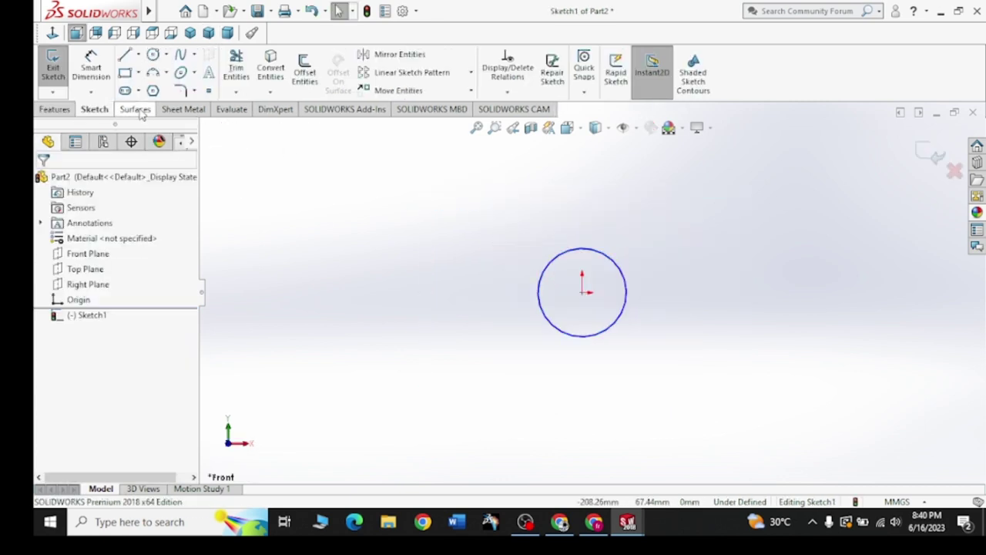
{"action": "left_click", "coordinate": [91, 67]}
{"action": "left_click", "coordinate": [544, 269]}
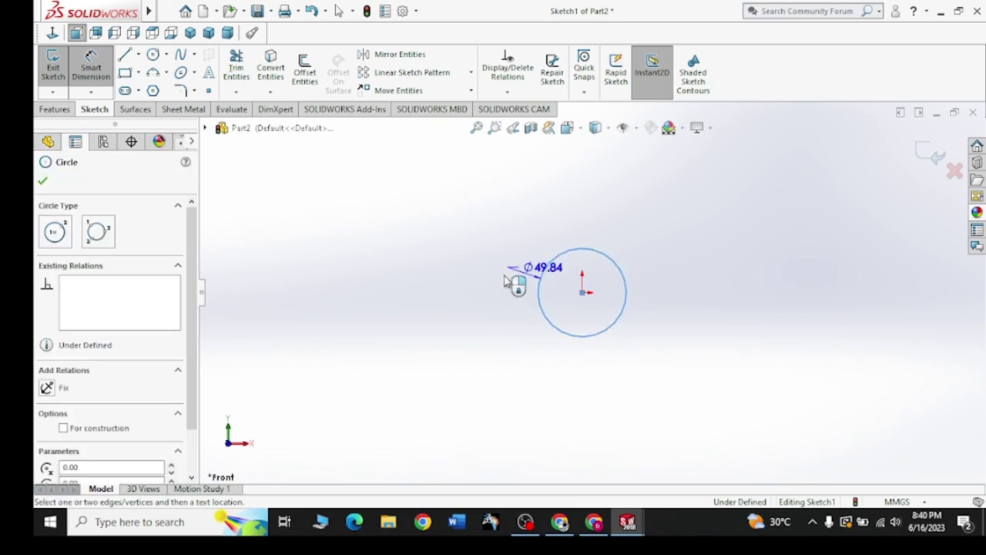
{"action": "left_click", "coordinate": [507, 281]}
{"action": "type", "text": "20"}
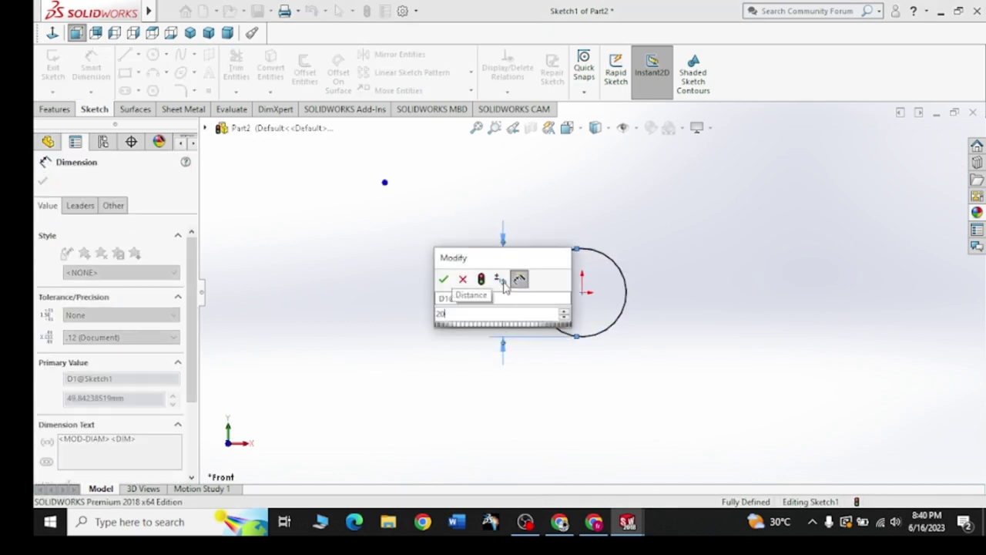
{"action": "key", "text": "Return"}
{"action": "left_click", "coordinate": [43, 181]}
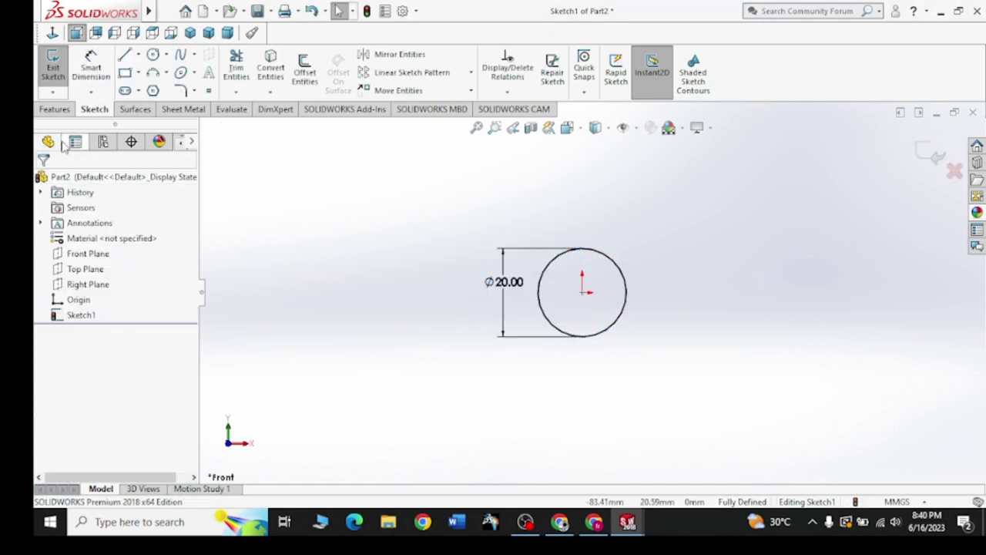
Extrude the circle 100 mm Blind into a solid rod, Boss-Extrude1
{"action": "left_click", "coordinate": [56, 108]}
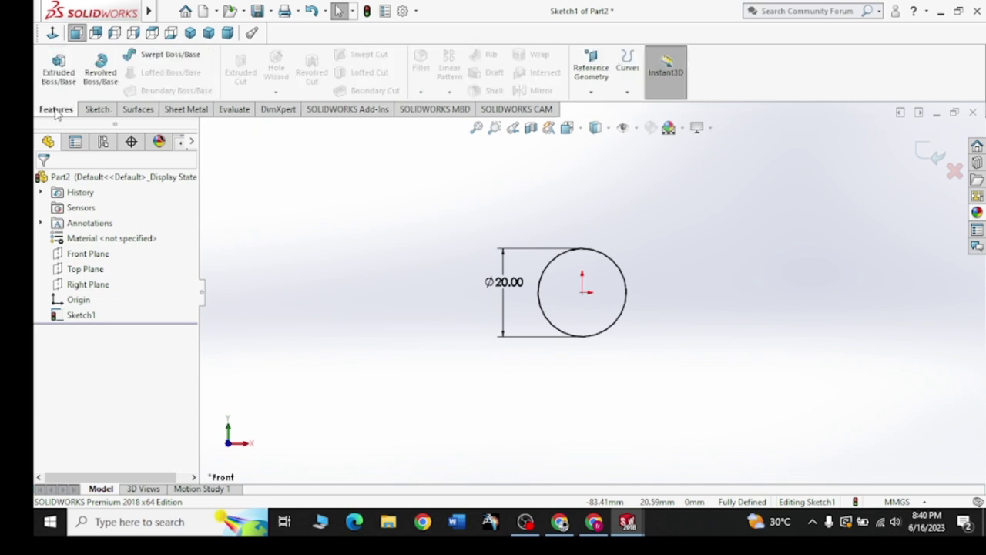
{"action": "left_click", "coordinate": [60, 69]}
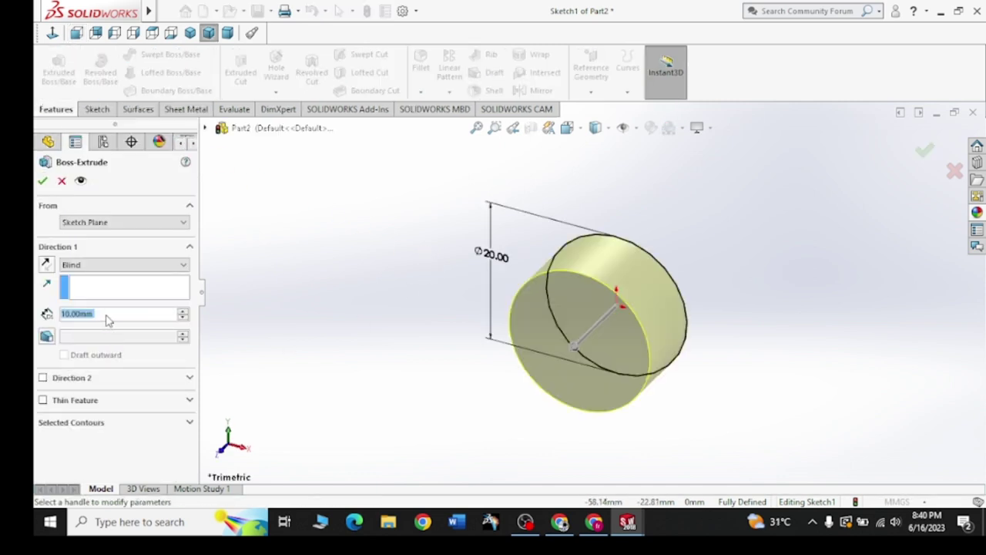
{"action": "type", "text": "100"}
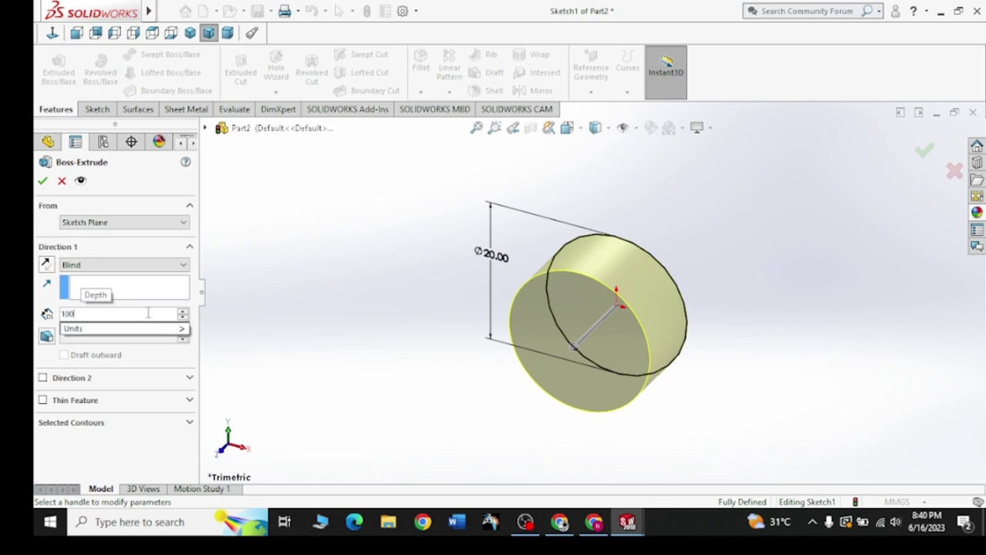
{"action": "key", "text": "Return"}
{"action": "scroll", "coordinate": [501, 342], "scroll_direction": "up", "scroll_amount": 2}
{"action": "scroll", "coordinate": [502, 342], "scroll_direction": "up", "scroll_amount": 2}
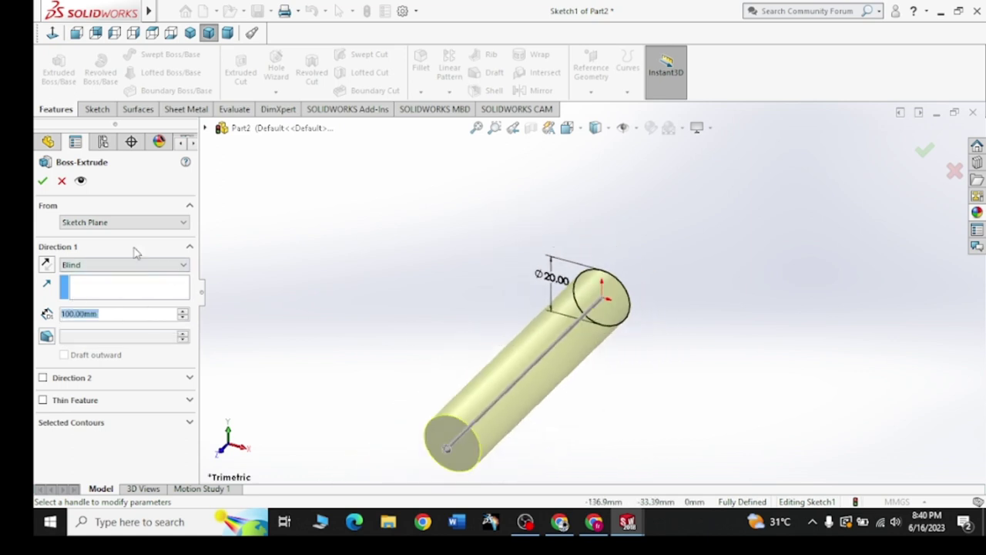
{"action": "left_click", "coordinate": [42, 180]}
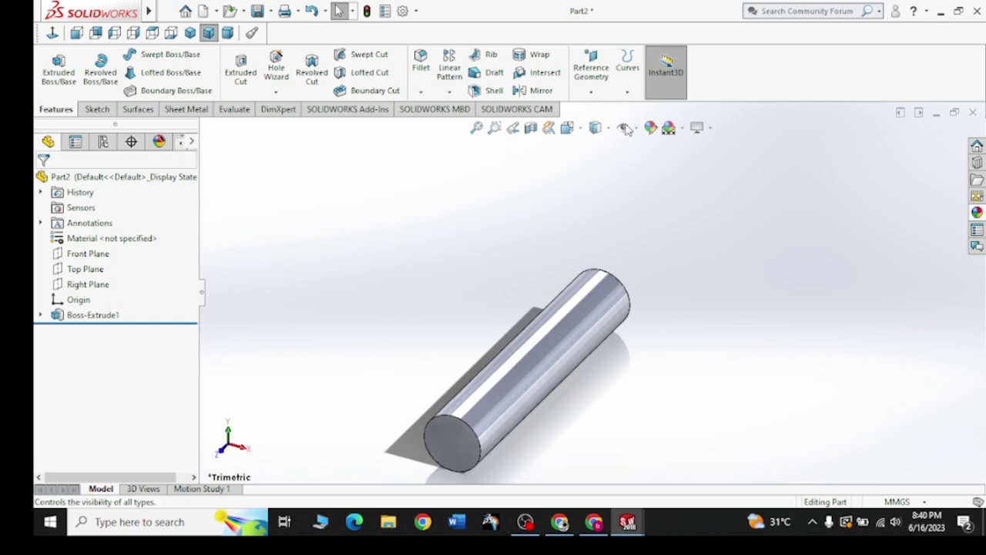
Attempt a helix by picking the rod's end face, which leaves an unfinished sketch
{"action": "left_click", "coordinate": [627, 67]}
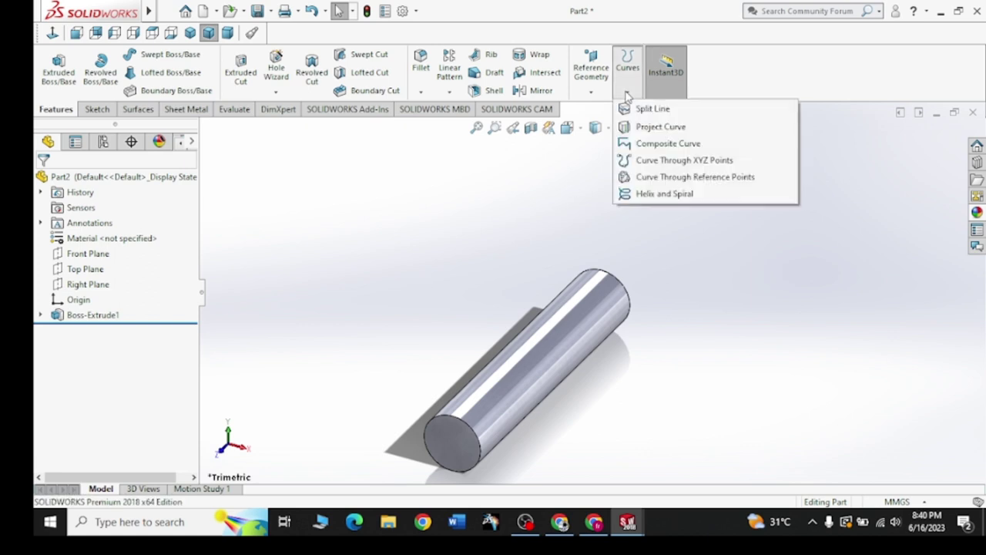
{"action": "left_click", "coordinate": [664, 193]}
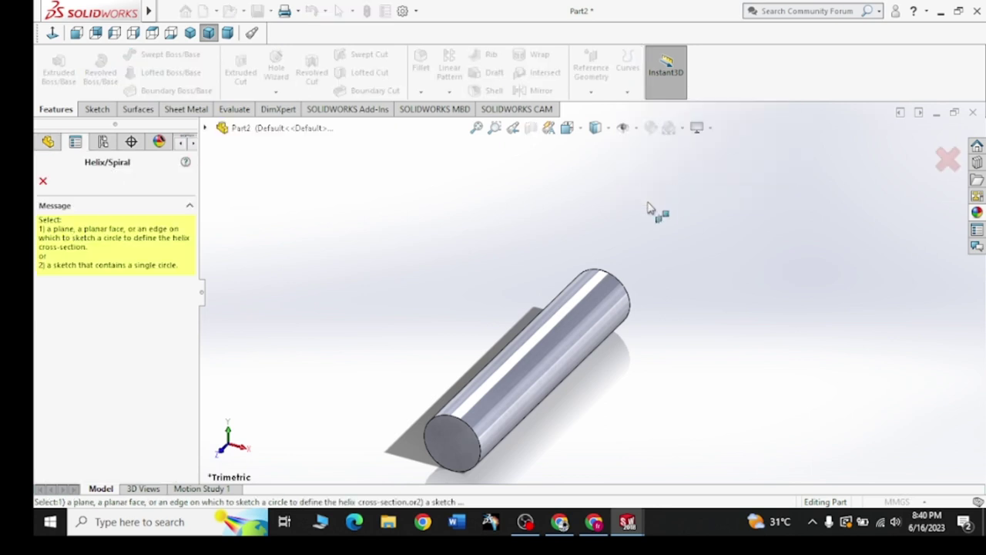
{"action": "left_click", "coordinate": [455, 445]}
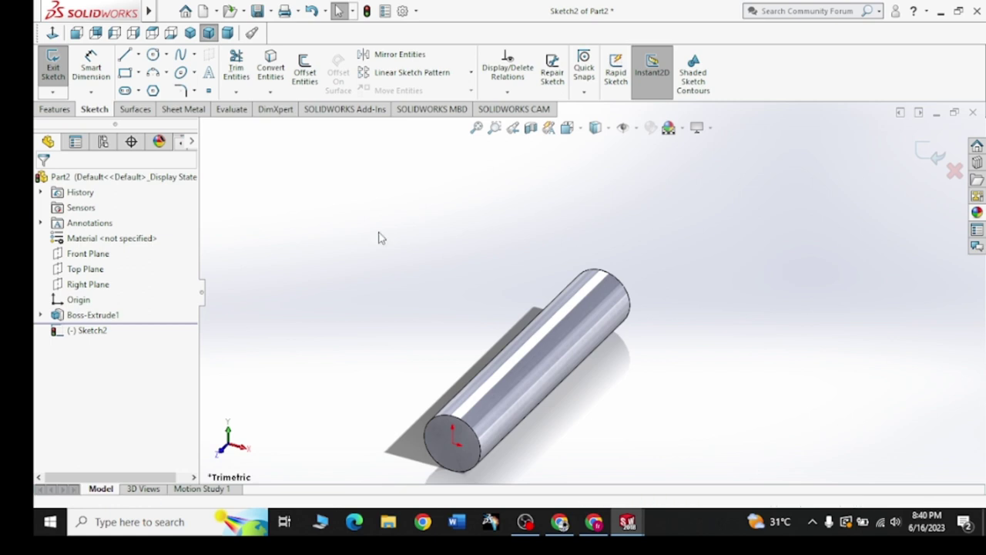
{"action": "left_click", "coordinate": [46, 108]}
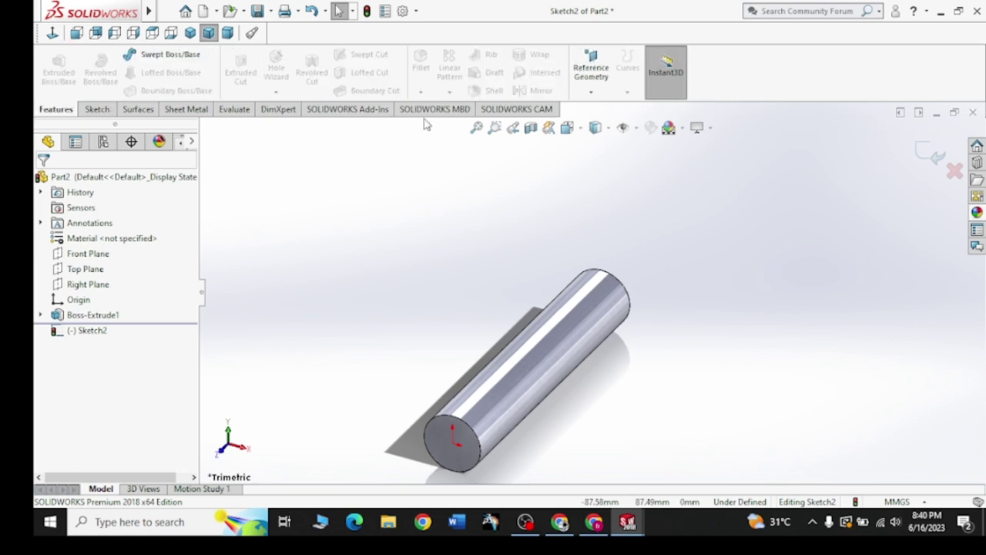
{"action": "left_click", "coordinate": [591, 91]}
Exit the sketch to discard Sketch2 and cancel the Helix/Spiral command
{"action": "left_click", "coordinate": [936, 156]}
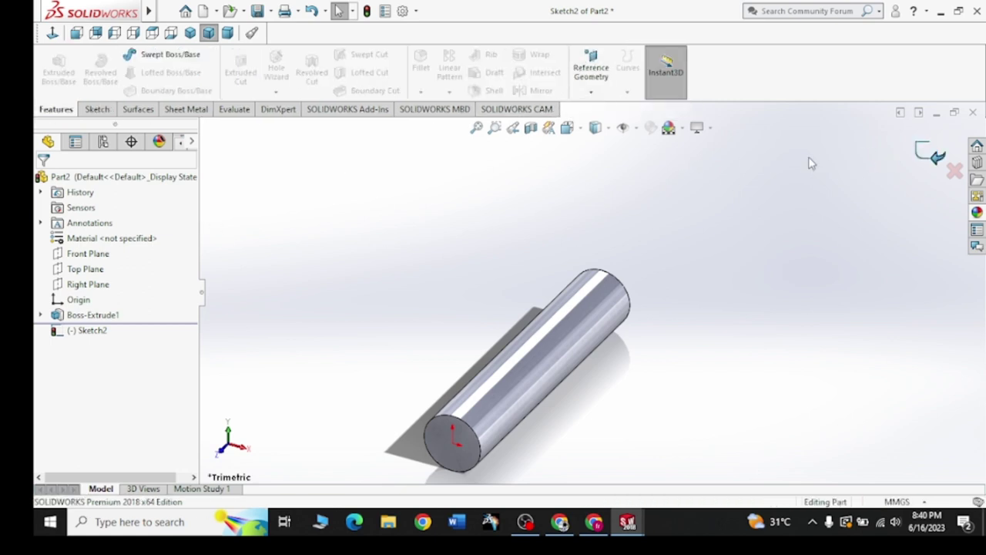
{"action": "left_click", "coordinate": [628, 94]}
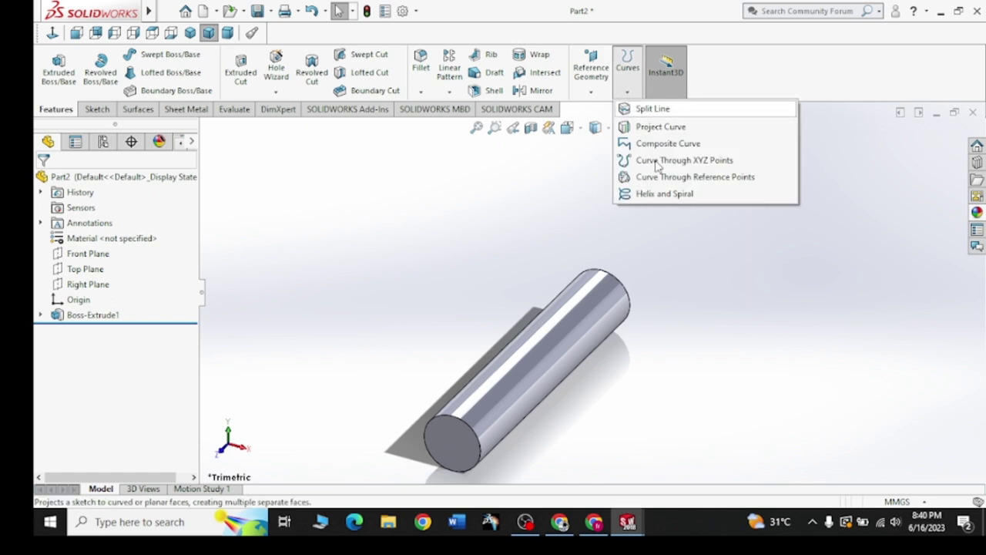
{"action": "left_click", "coordinate": [657, 193]}
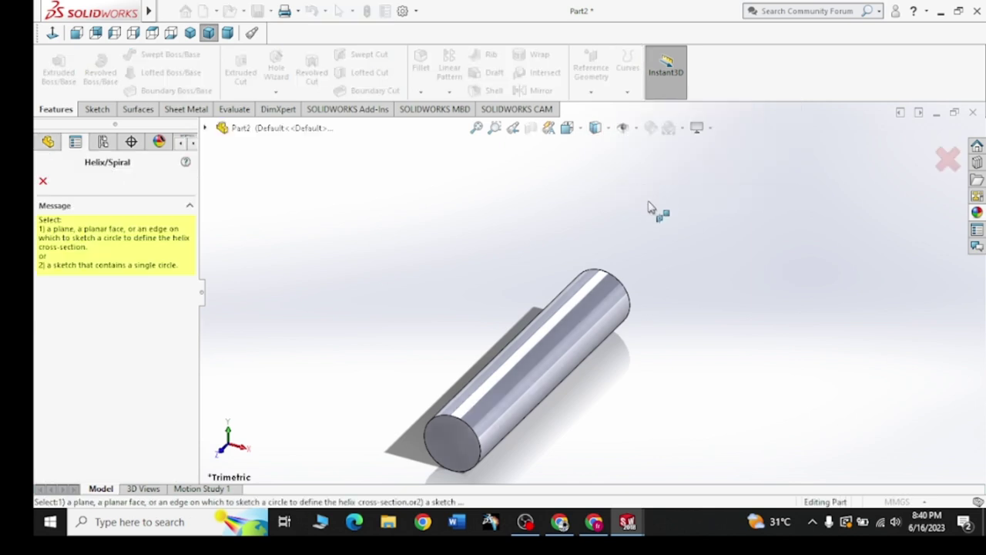
{"action": "left_click", "coordinate": [44, 181]}
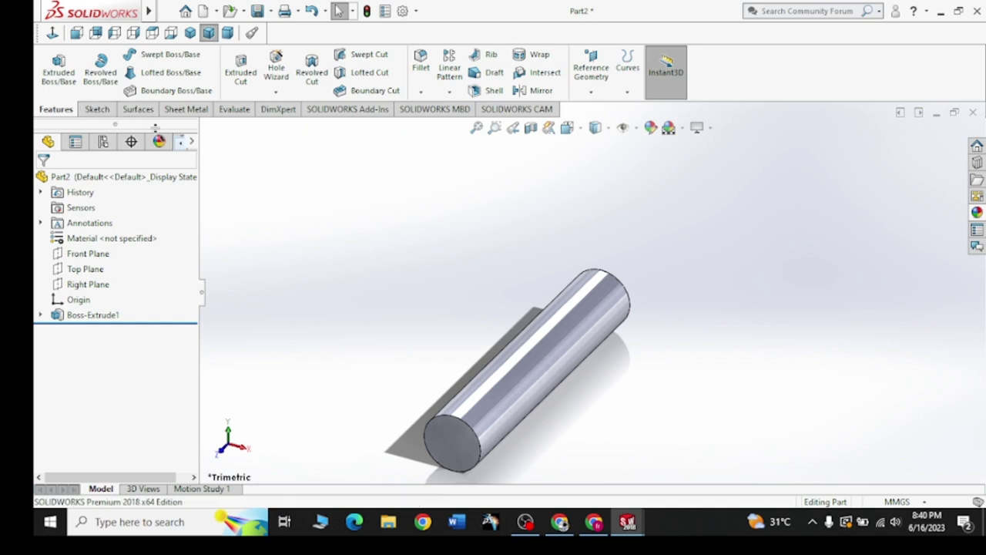
Sketch on the rod's end face and convert its circular edge into a 20 mm circle
{"action": "left_click", "coordinate": [93, 110]}
{"action": "left_click", "coordinate": [52, 63]}
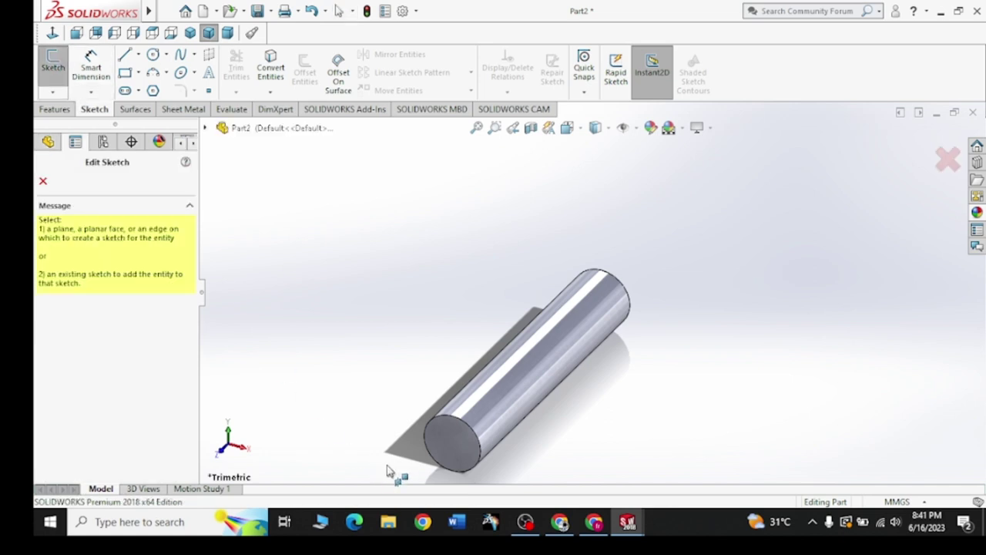
{"action": "left_click", "coordinate": [453, 439]}
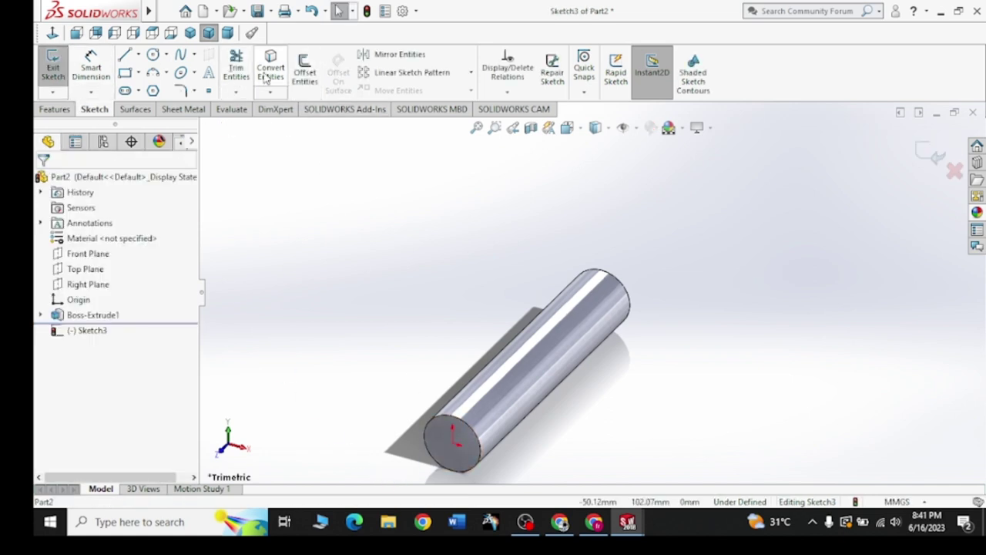
{"action": "left_click", "coordinate": [270, 70]}
{"action": "left_click", "coordinate": [446, 417]}
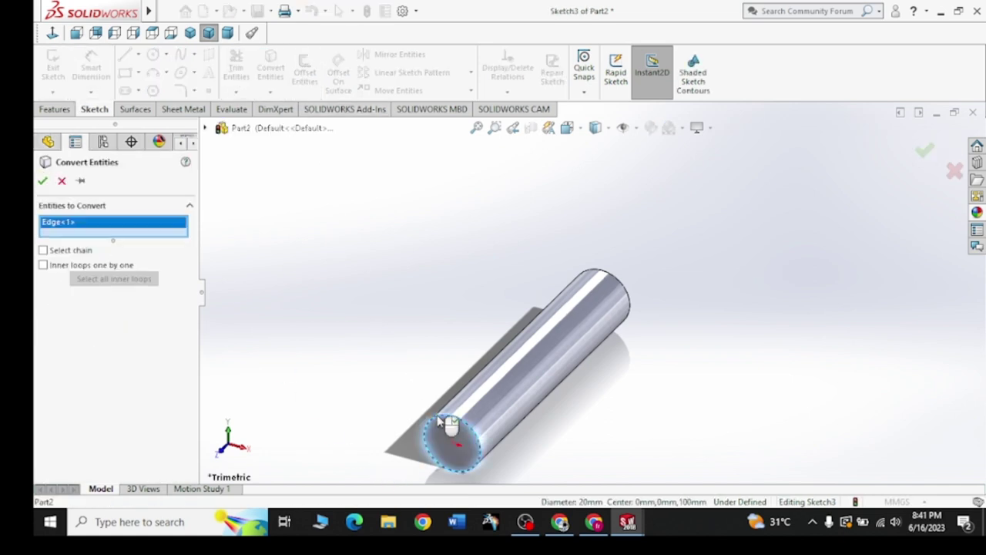
{"action": "left_click", "coordinate": [43, 181]}
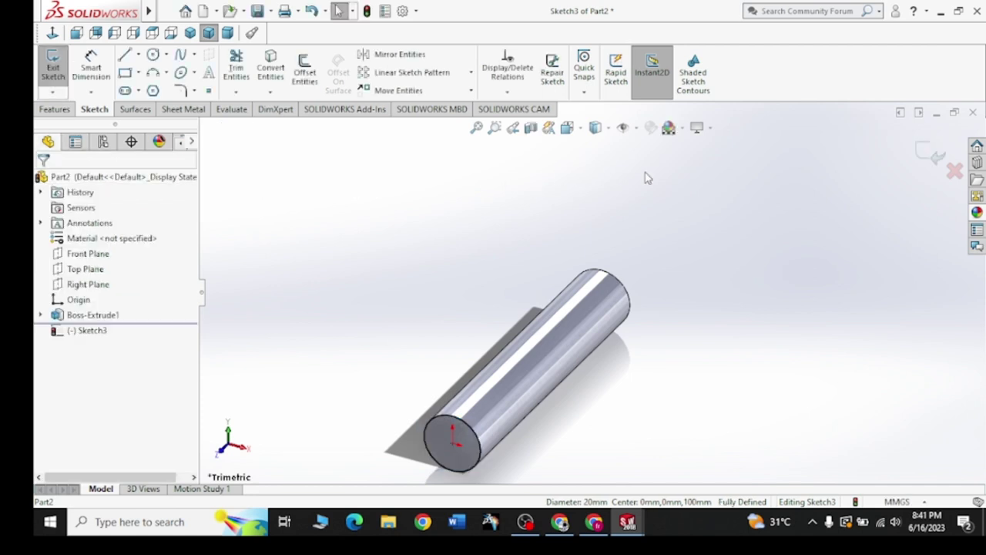
{"action": "left_click", "coordinate": [57, 111]}
Start a Helix on Sketch3, move the callouts aside, and keep Pitch and Revolution
{"action": "left_click", "coordinate": [627, 92]}
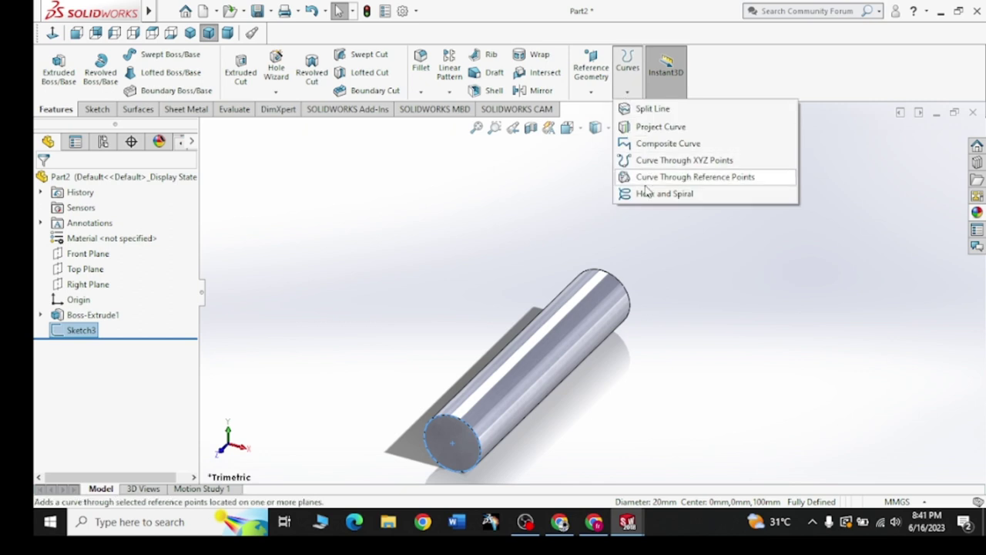
{"action": "left_click", "coordinate": [644, 195]}
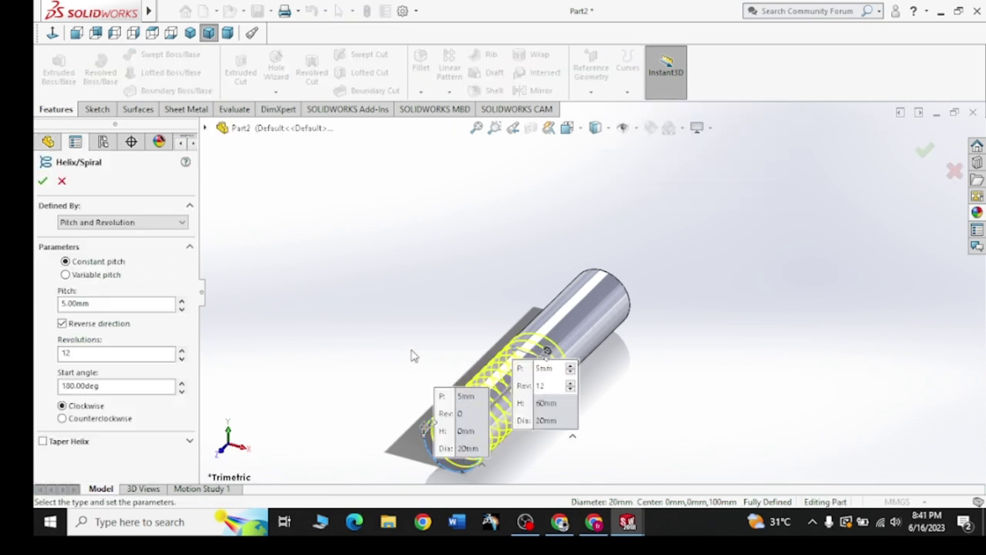
{"action": "left_click_drag", "start_coordinate": [441, 436], "coordinate": [357, 361]}
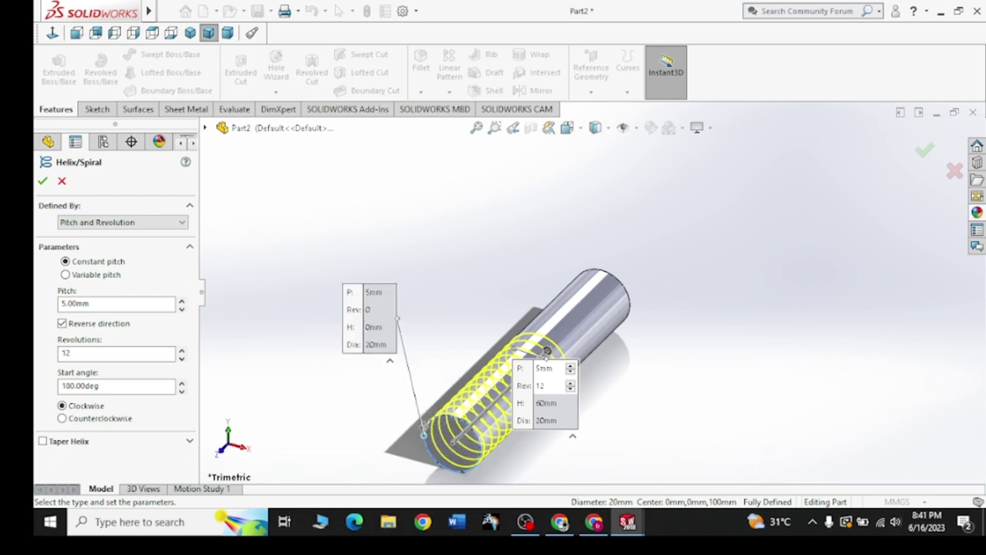
{"action": "left_click_drag", "start_coordinate": [565, 406], "coordinate": [697, 402]}
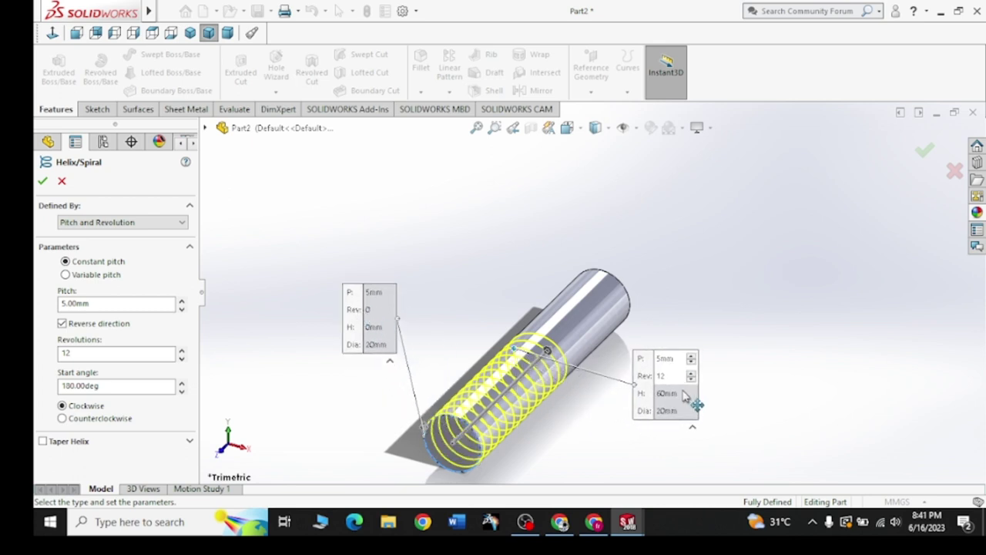
{"action": "left_click", "coordinate": [152, 223]}
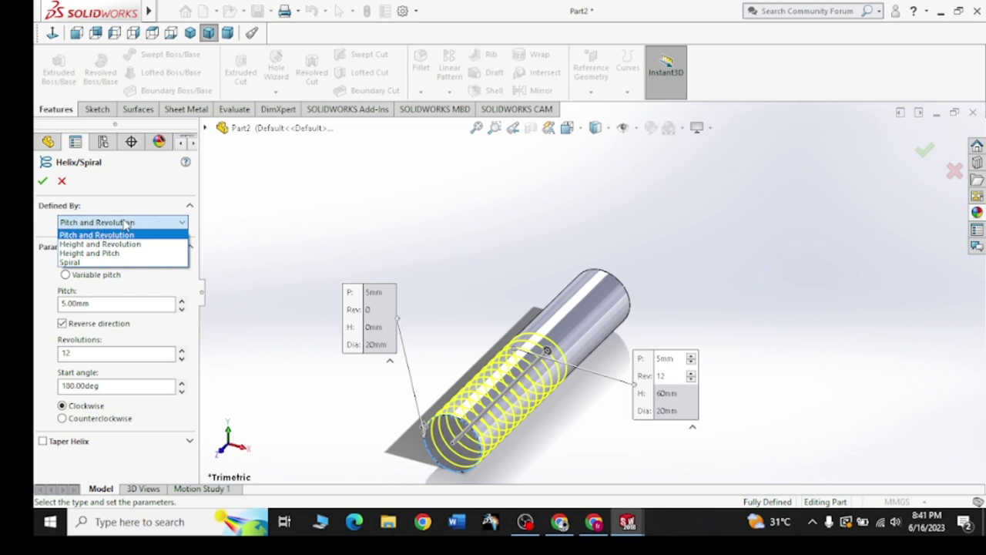
{"action": "left_click", "coordinate": [167, 235]}
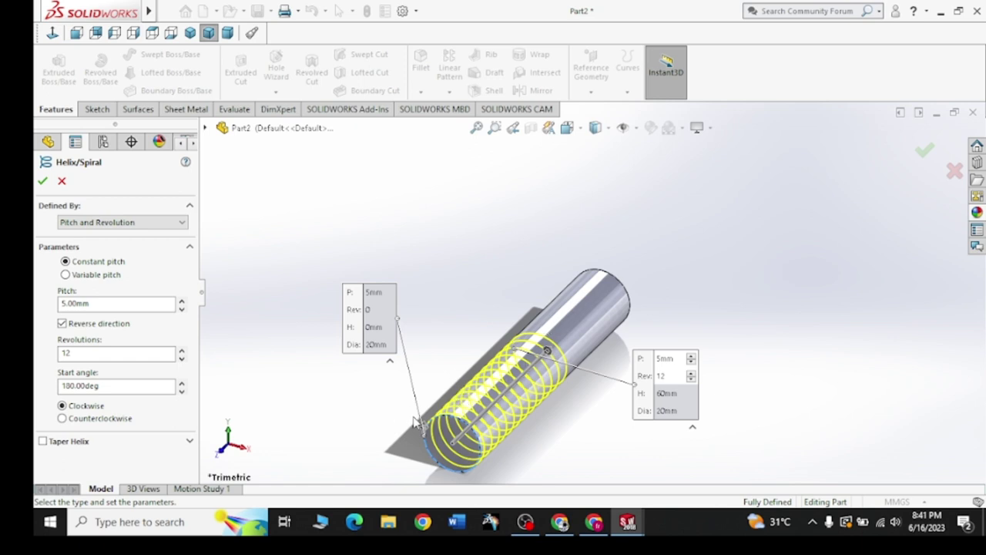
Set the helix pitch to 6 mm and revolutions to 10, then accept Helix/Spiral1
{"action": "double_click", "coordinate": [98, 304]}
{"action": "type", "text": "3"}
{"action": "key", "text": "Return"}
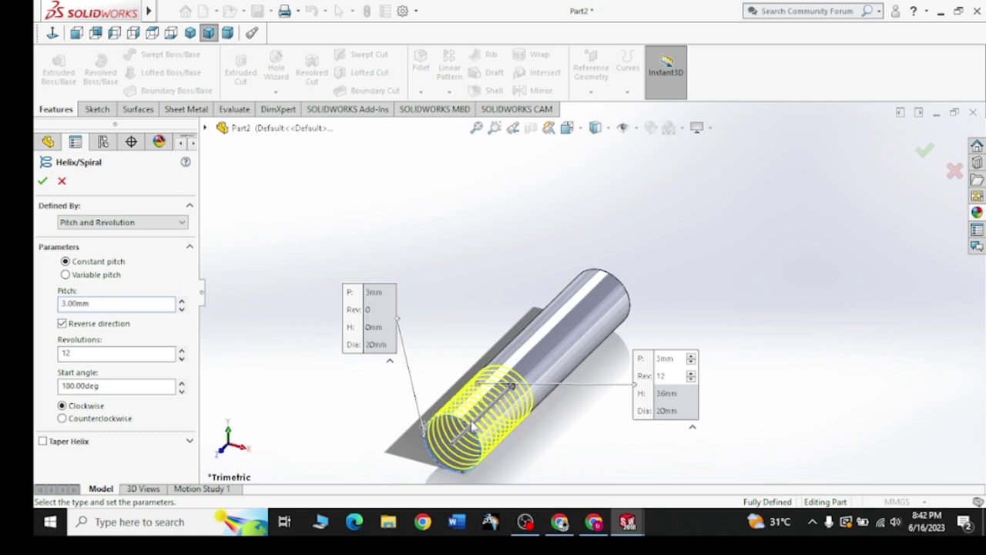
{"action": "double_click", "coordinate": [137, 303]}
{"action": "type", "text": "6"}
{"action": "key", "text": "Return"}
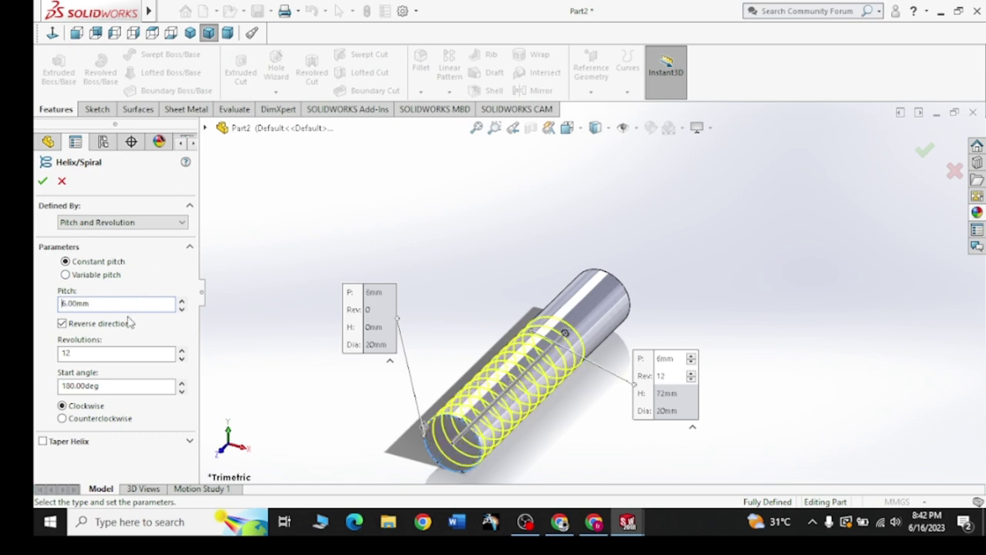
{"action": "double_click", "coordinate": [128, 353]}
{"action": "type", "text": "10"}
{"action": "key", "text": "Return"}
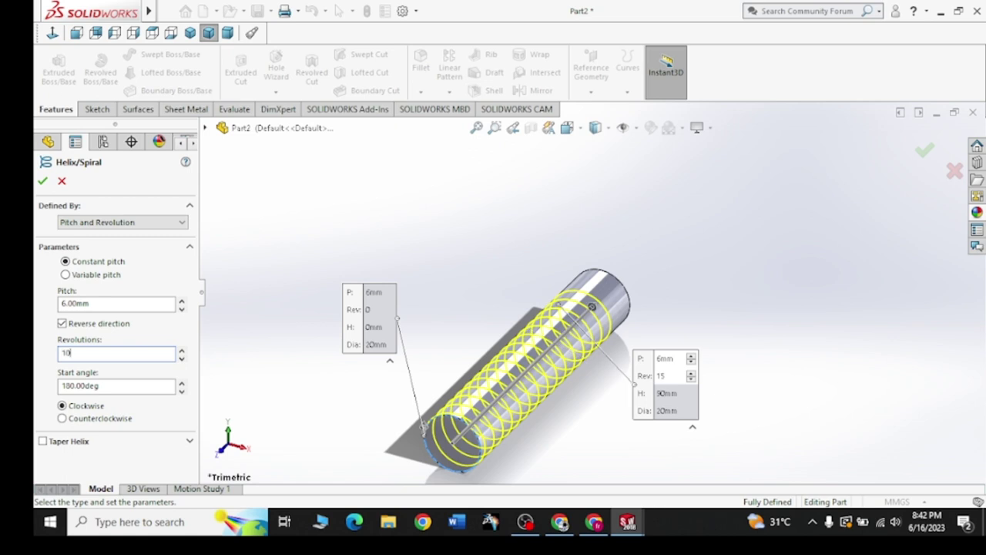
{"action": "key", "text": "Return"}
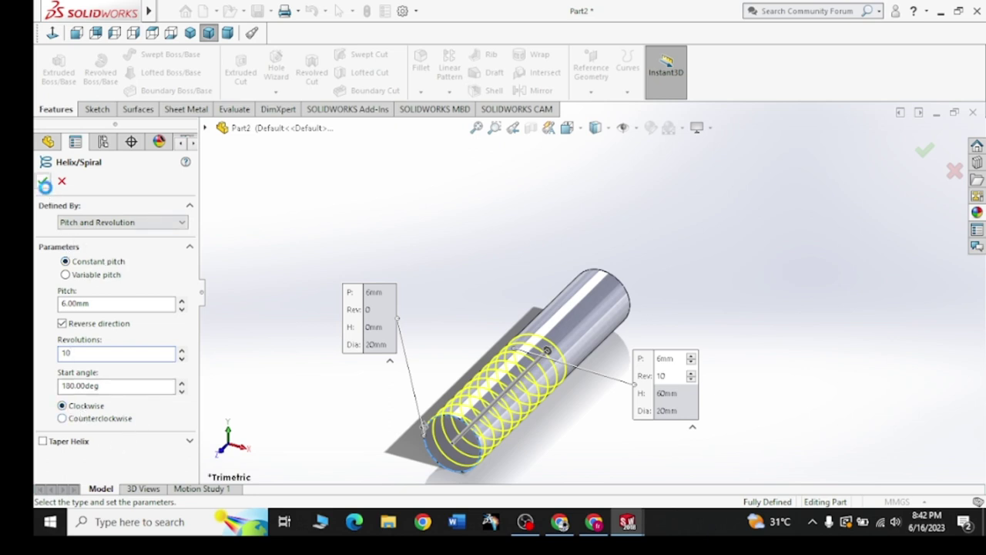
{"action": "left_click", "coordinate": [43, 180]}
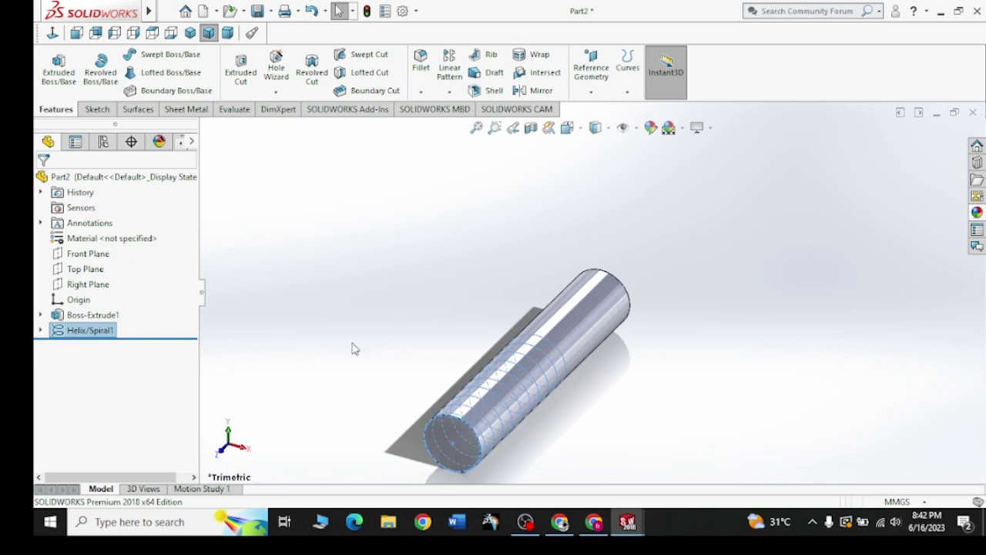
Sketch a small triangle thread profile on the Right Plane near the rod's top edge
{"action": "left_click", "coordinate": [66, 286]}
{"action": "left_click", "coordinate": [75, 266]}
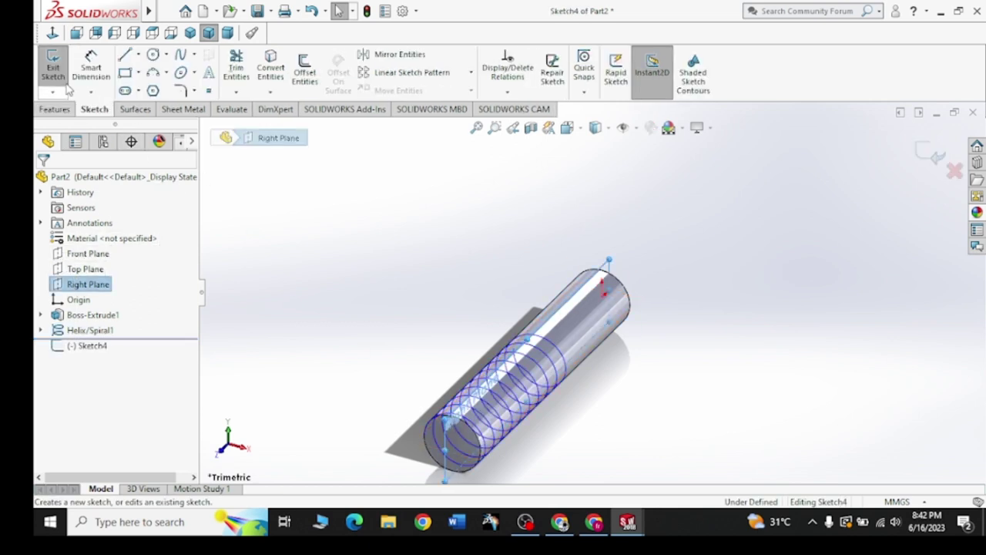
{"action": "left_click", "coordinate": [53, 34]}
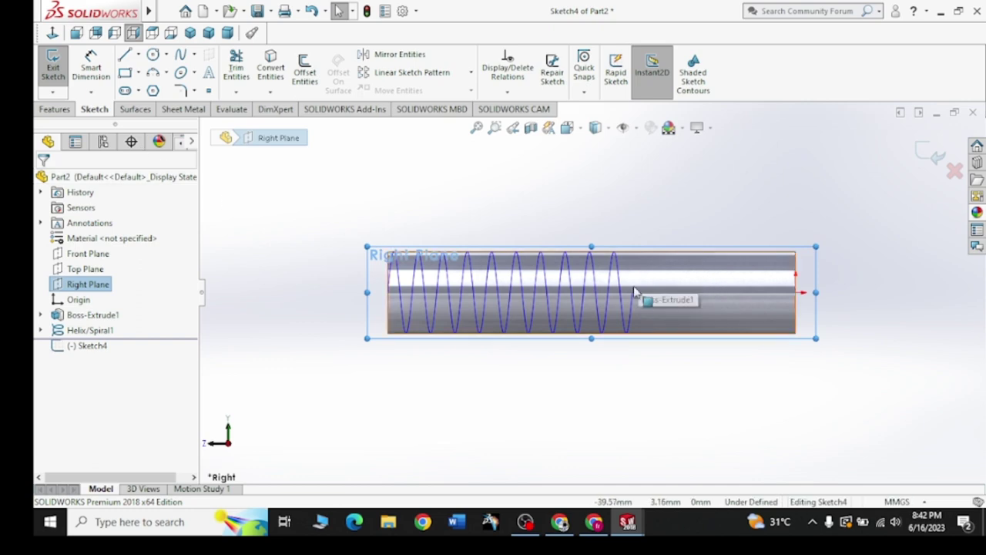
{"action": "scroll", "coordinate": [636, 308], "scroll_direction": "down", "scroll_amount": 3}
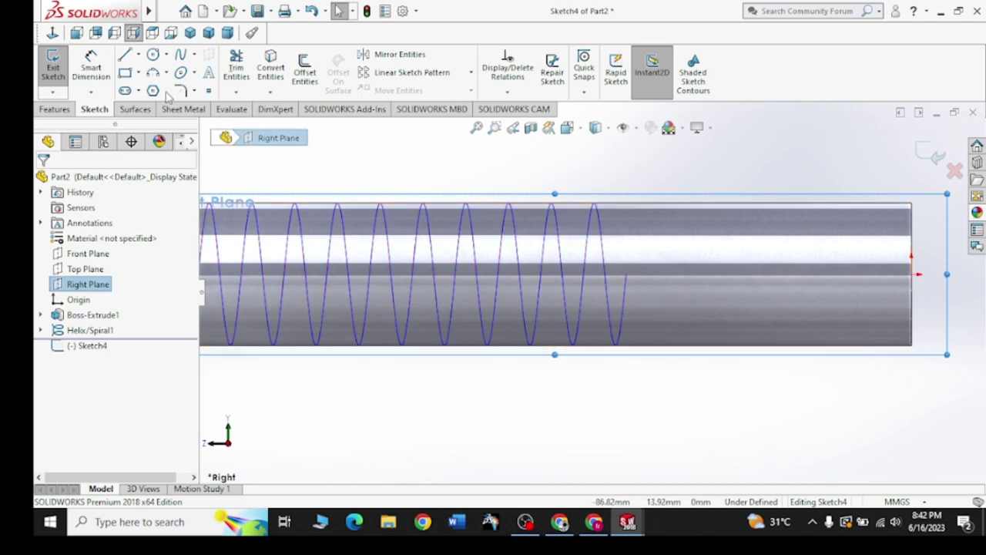
{"action": "left_click", "coordinate": [125, 55]}
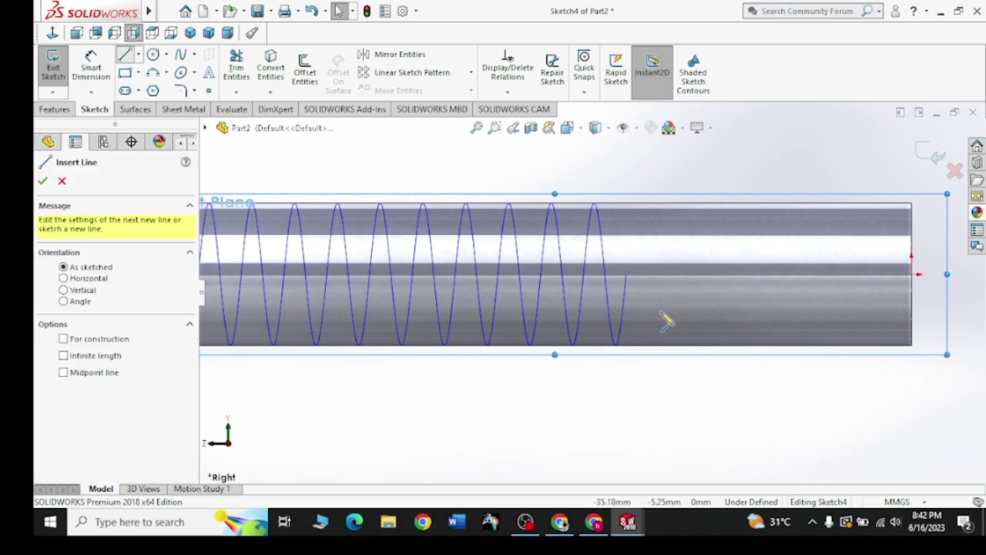
{"action": "left_click", "coordinate": [632, 254]}
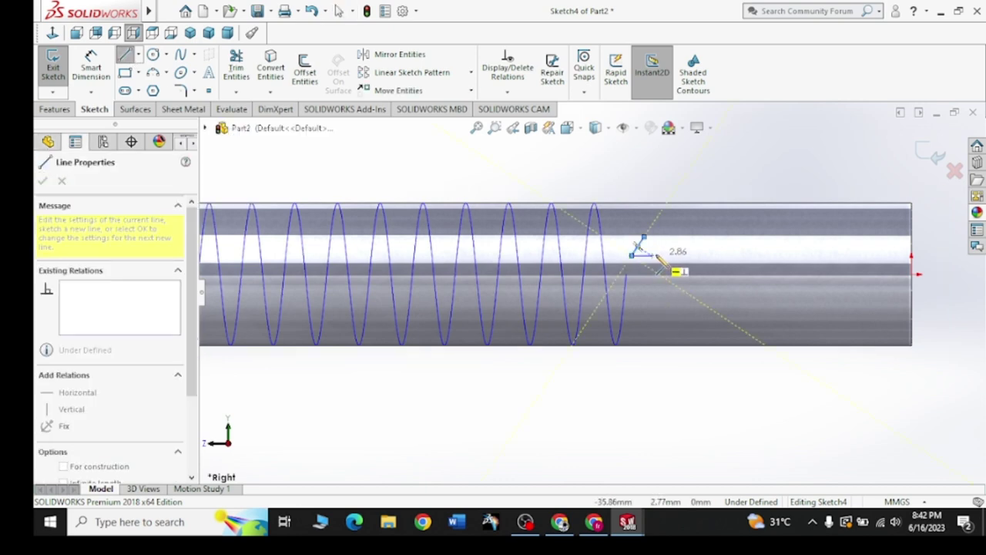
{"action": "left_click", "coordinate": [659, 255]}
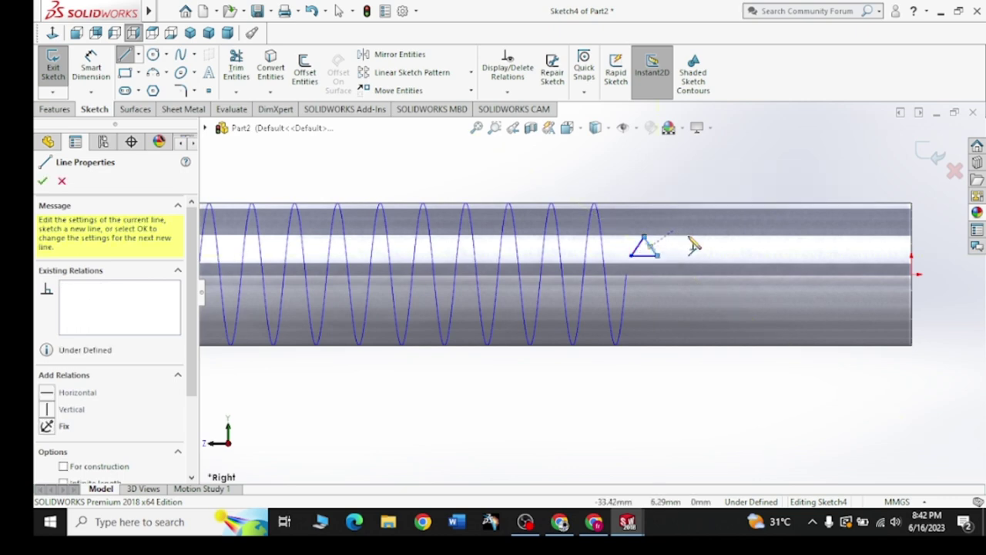
Make two sides of the triangle profile equal
{"action": "key", "text": "Escape"}
{"action": "left_click", "coordinate": [642, 254]}
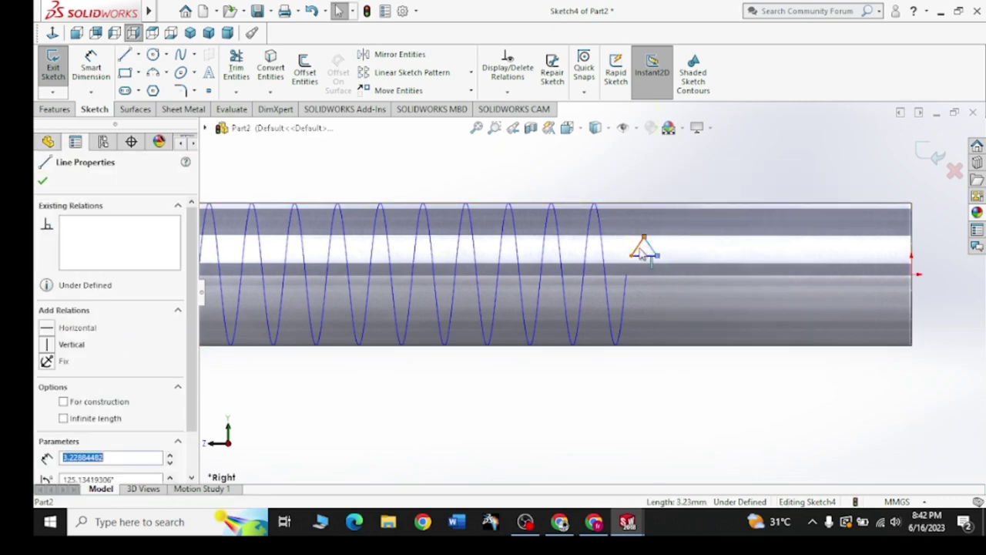
{"action": "left_click", "coordinate": [652, 245], "text": "ctrl"}
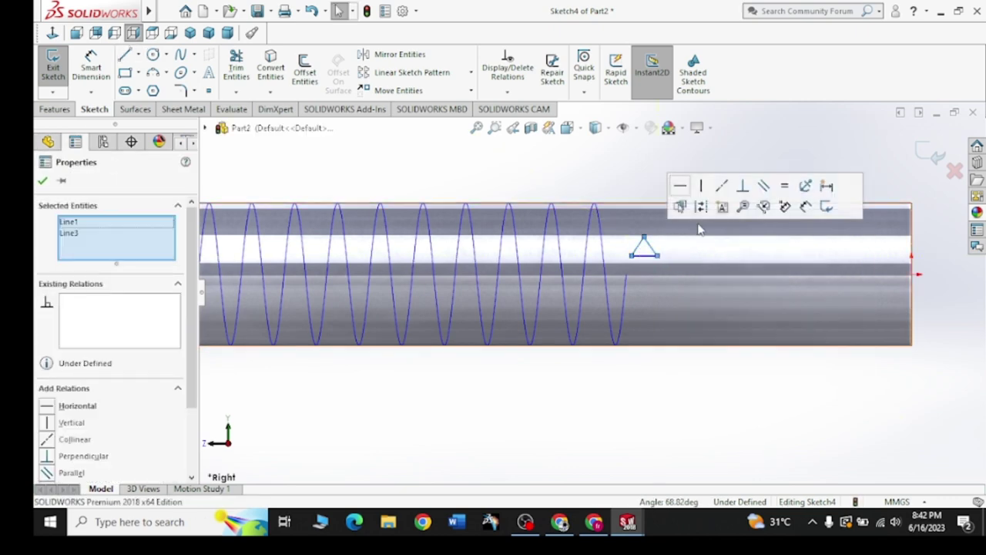
{"action": "left_click", "coordinate": [784, 186]}
{"action": "left_click", "coordinate": [42, 180]}
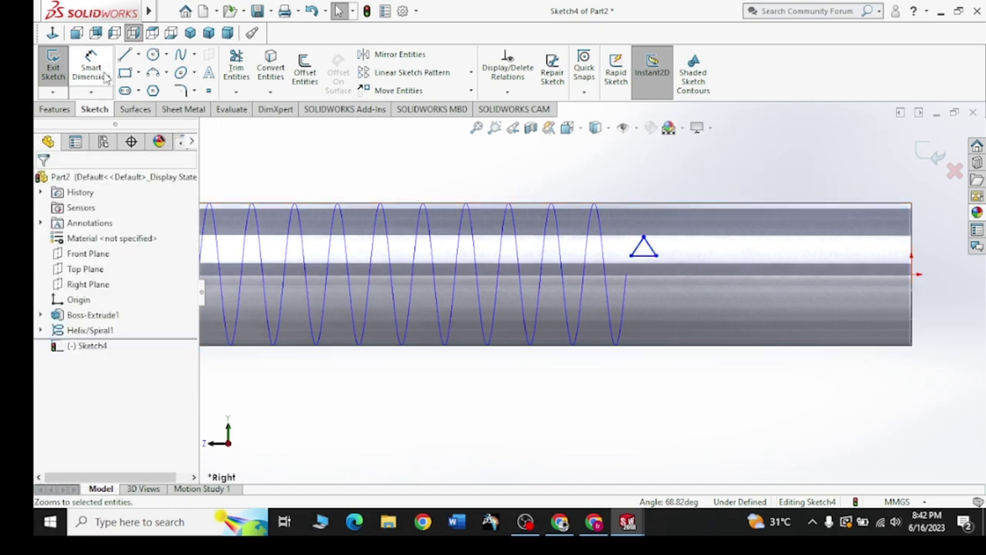
{"action": "left_click", "coordinate": [181, 90]}
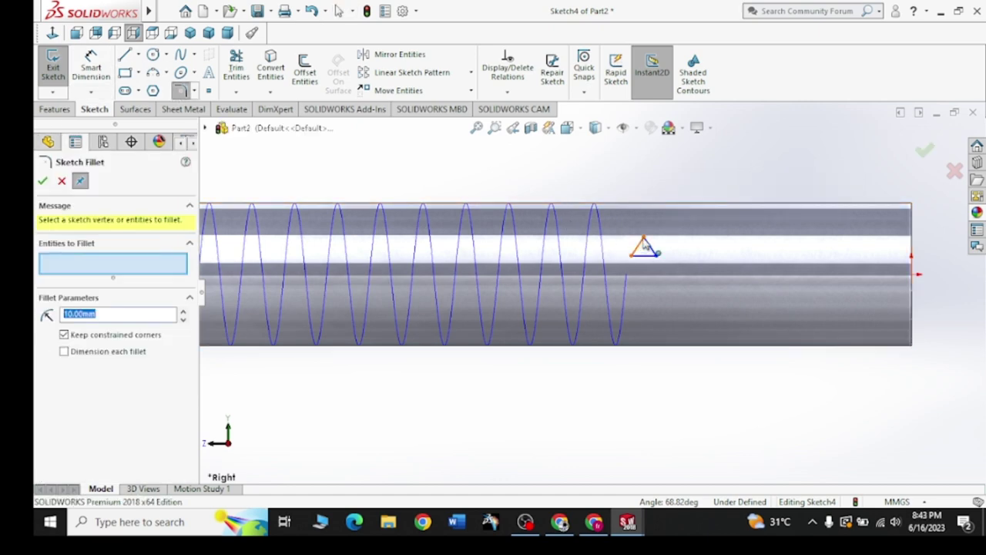
Fillet the triangle's apex with a 1 mm radius, accepting the warning
{"action": "left_click", "coordinate": [646, 246]}
{"action": "left_click", "coordinate": [645, 248]}
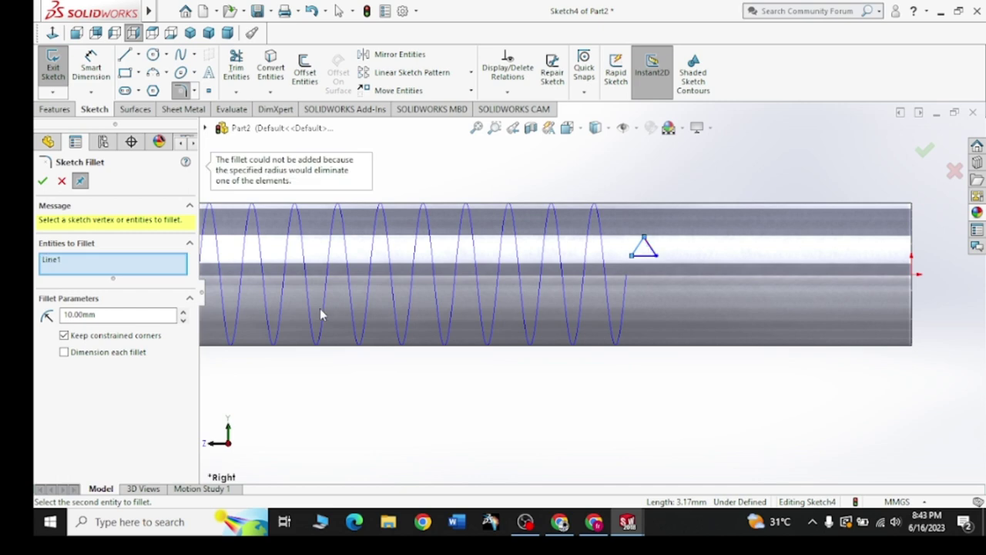
{"action": "double_click", "coordinate": [159, 313]}
{"action": "type", "text": "1"}
{"action": "left_click", "coordinate": [656, 256]}
{"action": "left_click", "coordinate": [544, 272]}
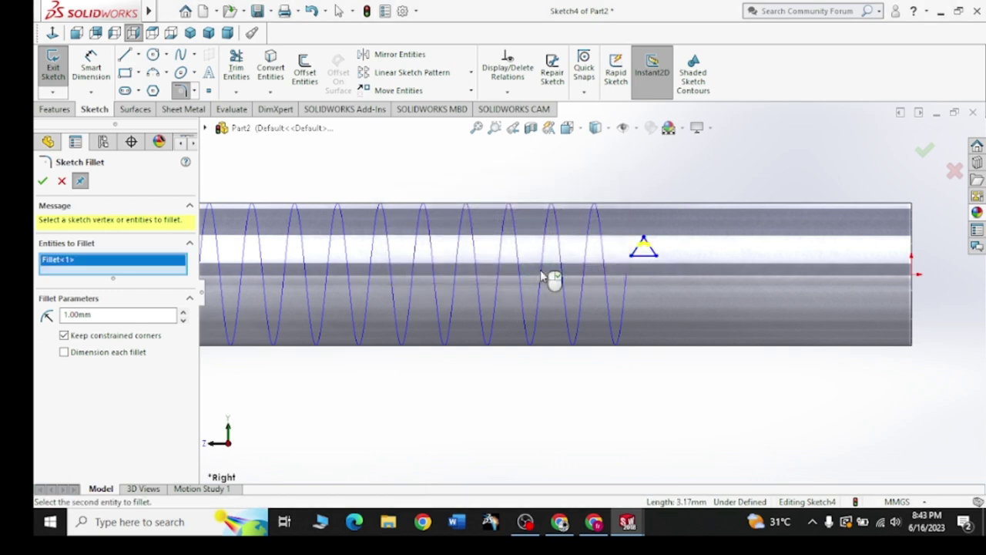
{"action": "left_click", "coordinate": [44, 180]}
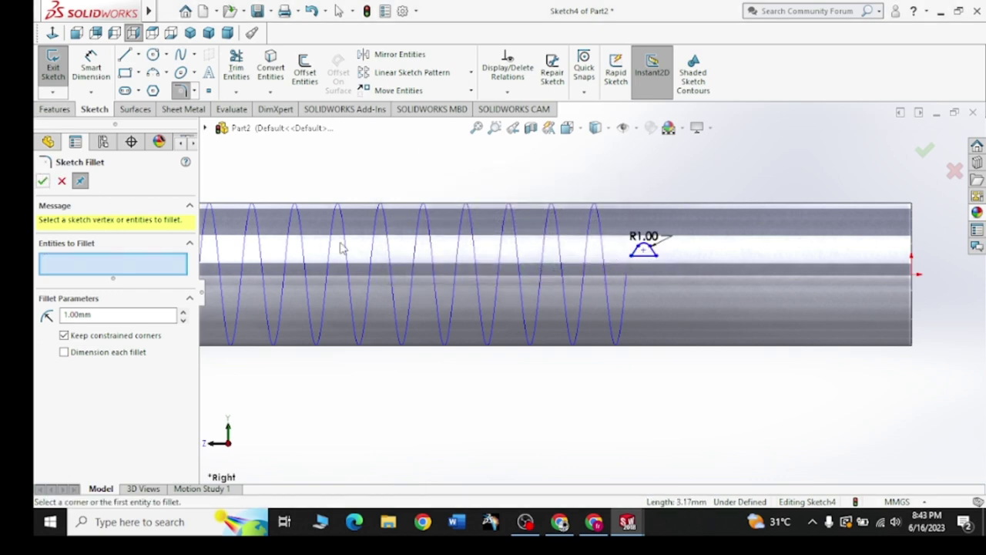
{"action": "scroll", "coordinate": [675, 262], "scroll_direction": "down", "scroll_amount": 2}
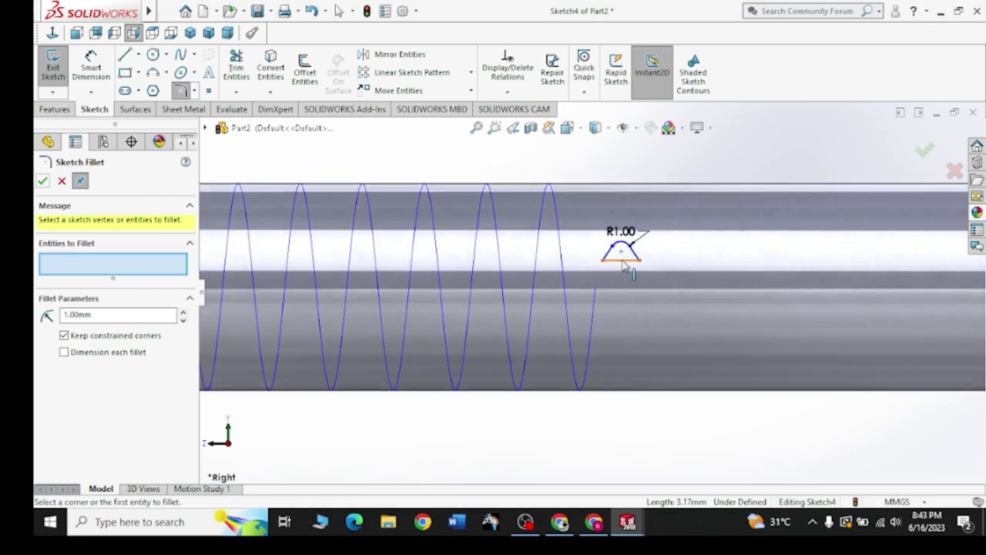
{"action": "left_click", "coordinate": [43, 181]}
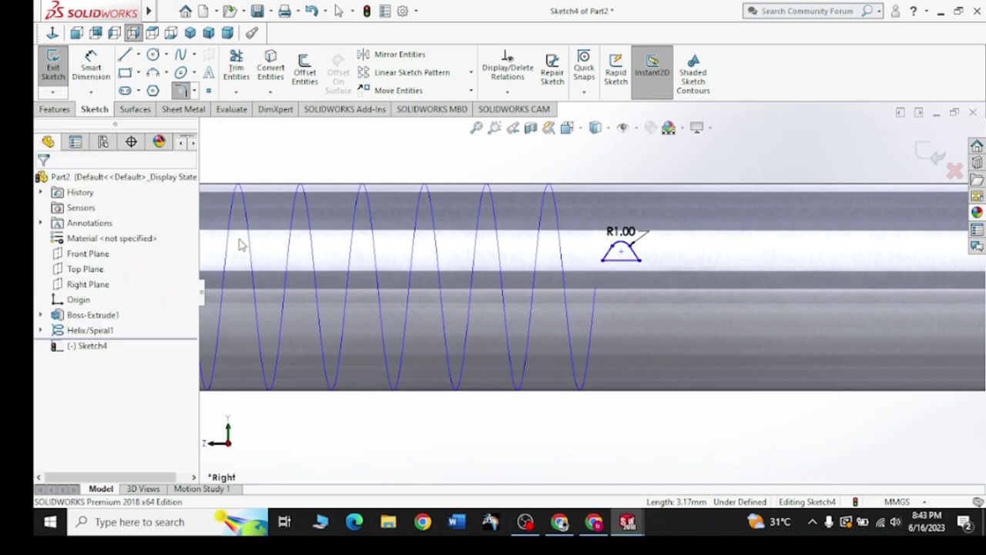
Pierce the profile's base point onto the helix, then exit Sketch4
{"action": "left_click", "coordinate": [621, 261]}
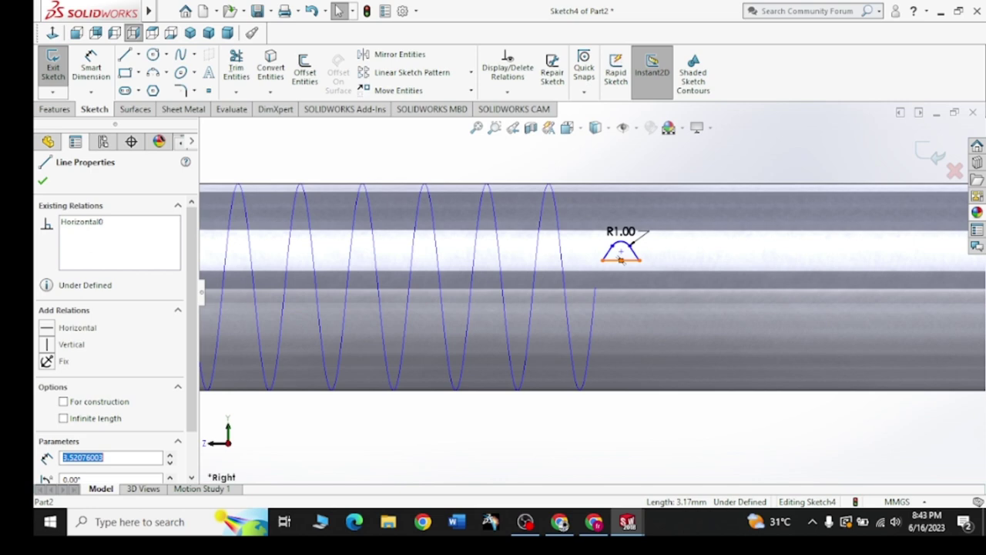
{"action": "left_click", "coordinate": [592, 324], "text": "ctrl"}
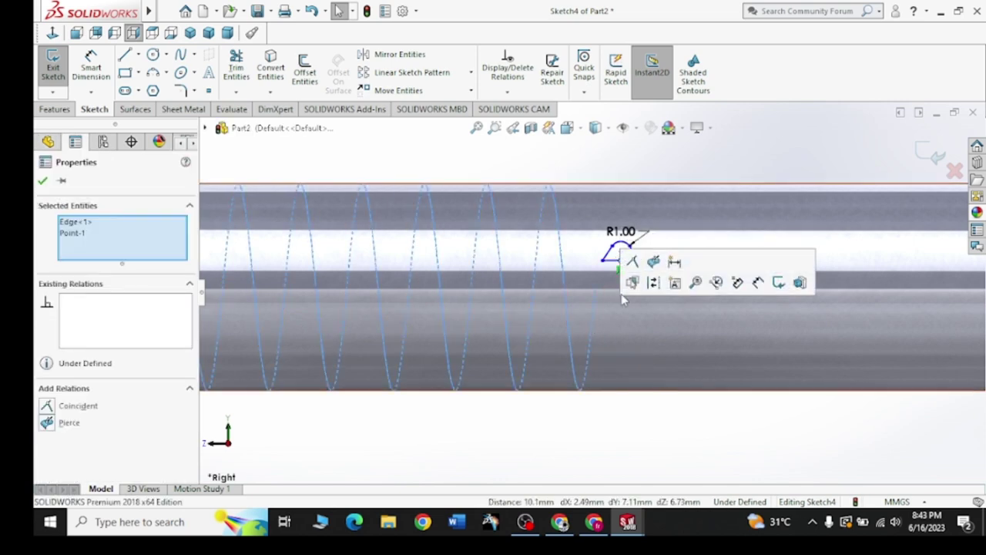
{"action": "left_click", "coordinate": [654, 263]}
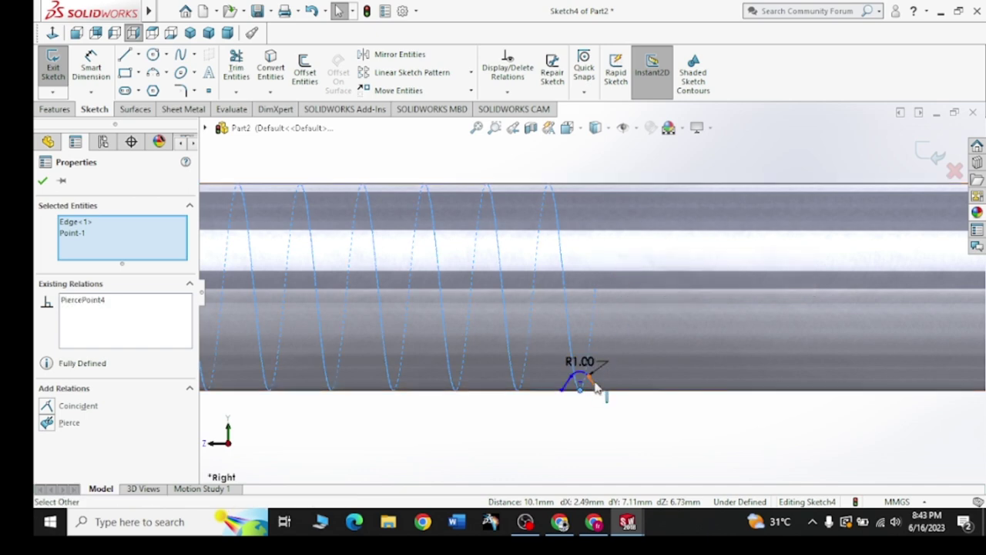
{"action": "left_click", "coordinate": [42, 181]}
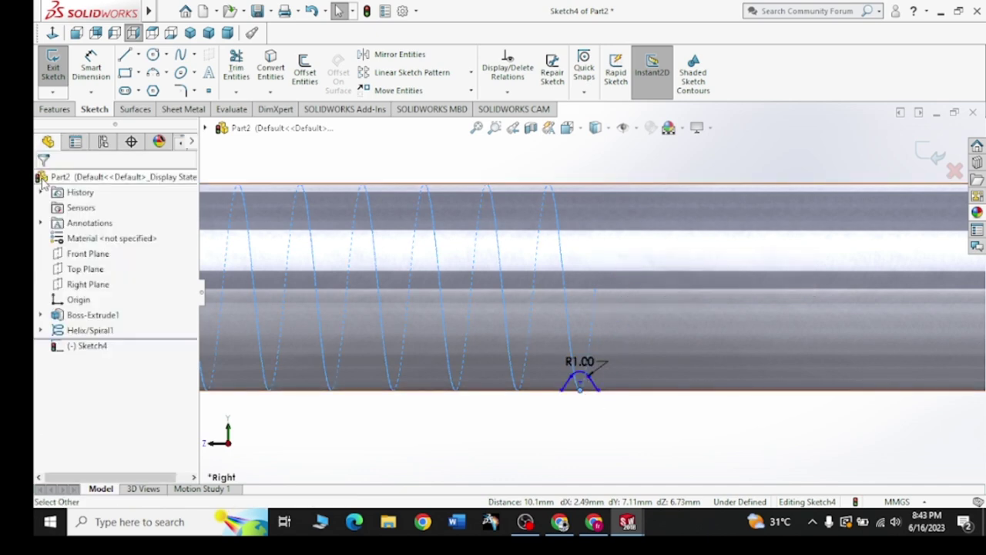
{"action": "left_click", "coordinate": [56, 110]}
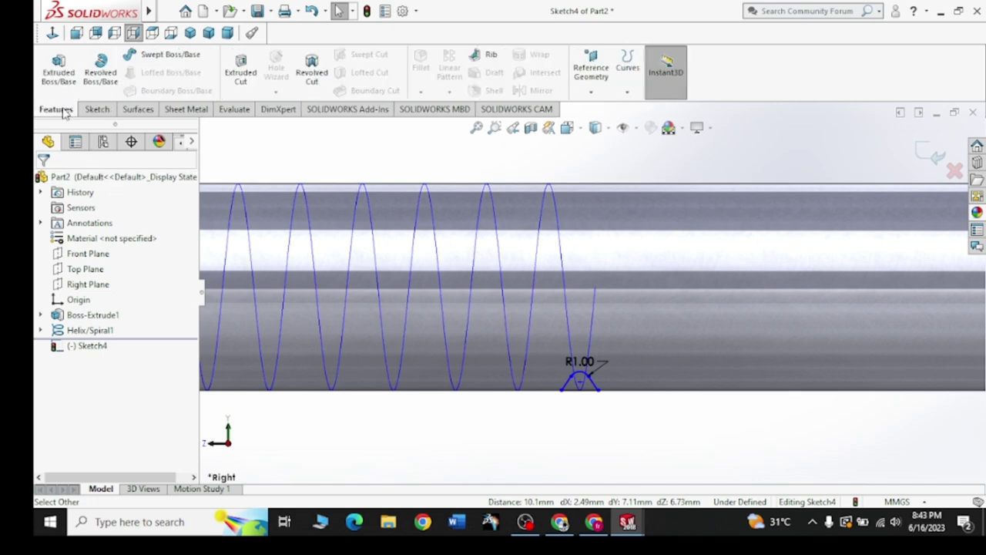
{"action": "left_click", "coordinate": [936, 154]}
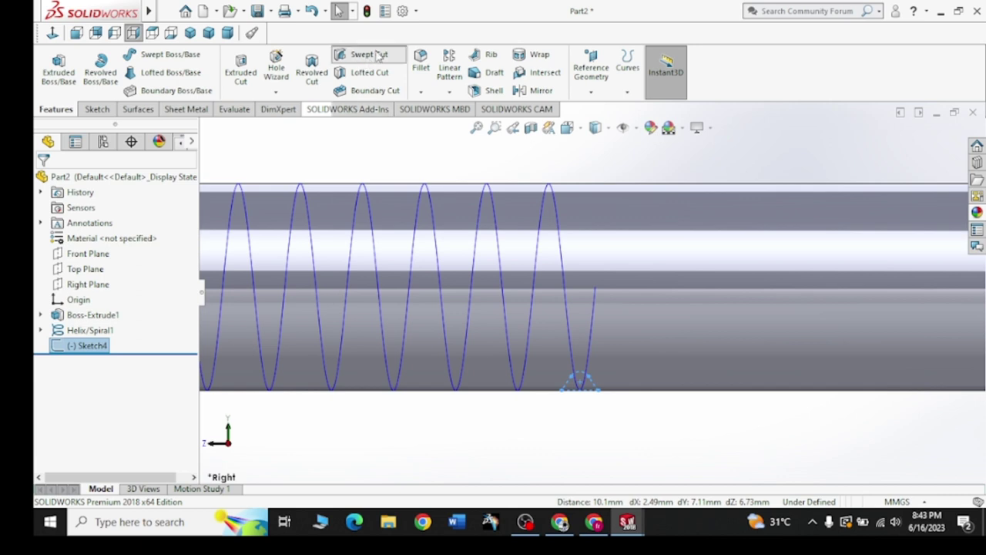
Swept-cut Sketch4 along Helix/Spiral1 to create Cut-Sweep1
{"action": "left_click", "coordinate": [368, 60]}
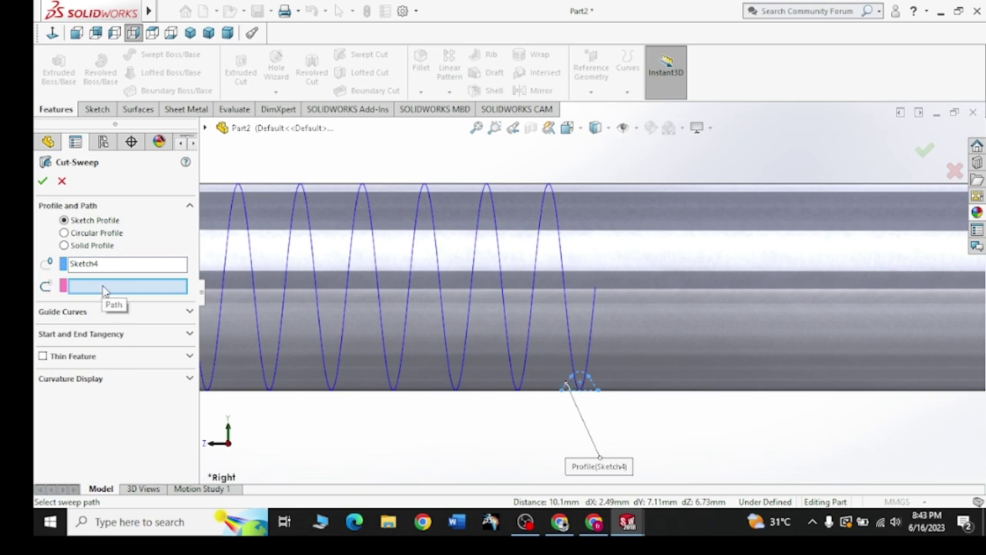
{"action": "left_click", "coordinate": [562, 263]}
{"action": "scroll", "coordinate": [577, 279], "scroll_direction": "up", "scroll_amount": 3}
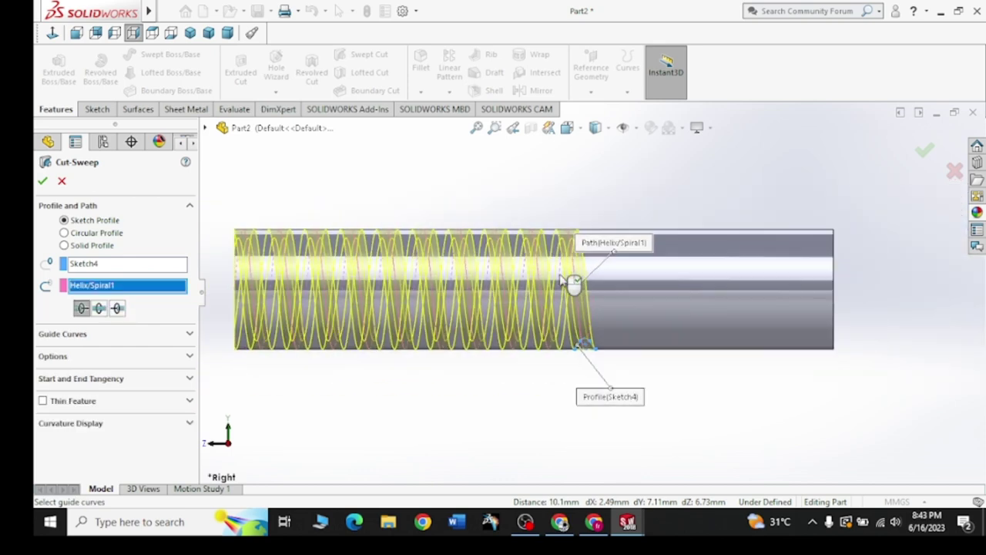
{"action": "scroll", "coordinate": [551, 283], "scroll_direction": "up", "scroll_amount": 1}
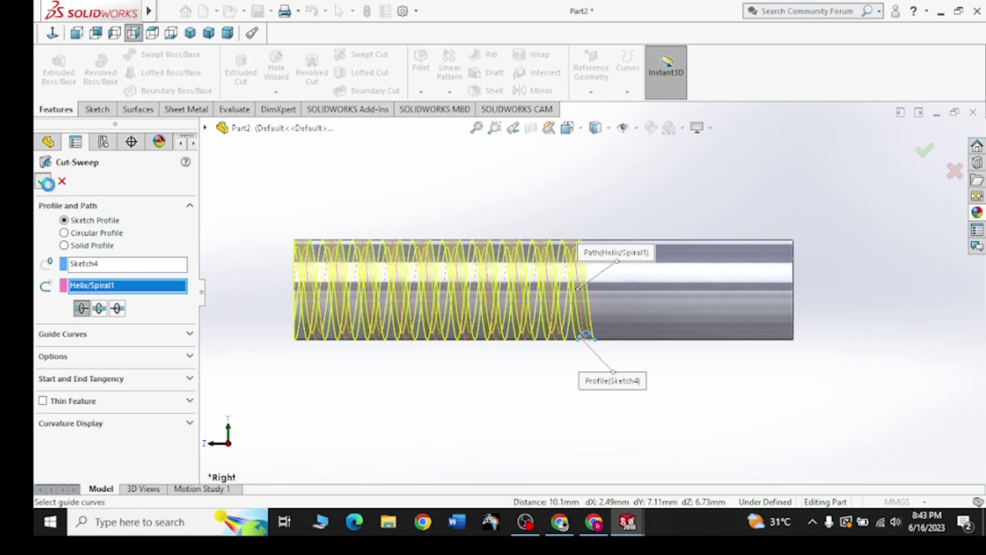
{"action": "left_click", "coordinate": [43, 181]}
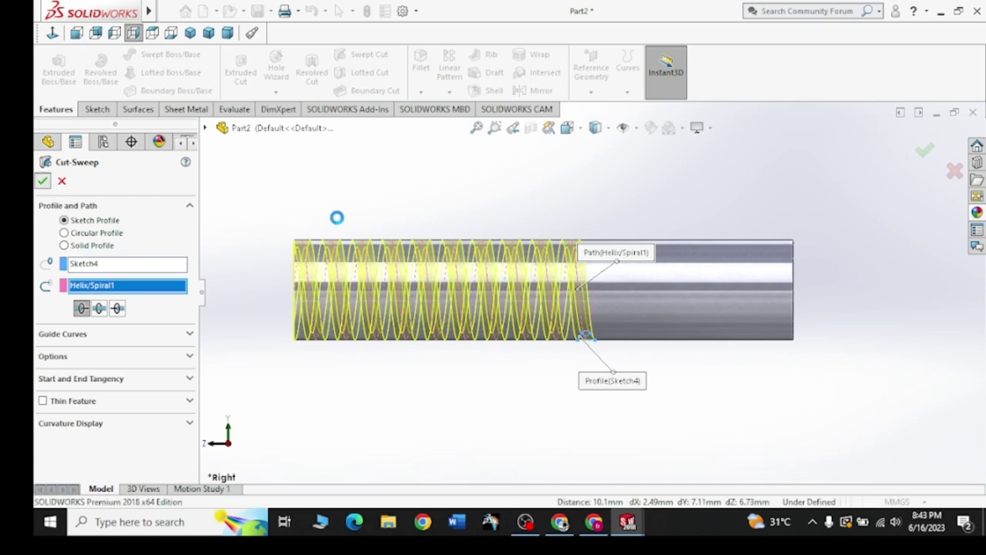
Deselect the new cut and display the helix curve on the model
{"action": "left_click", "coordinate": [421, 193]}
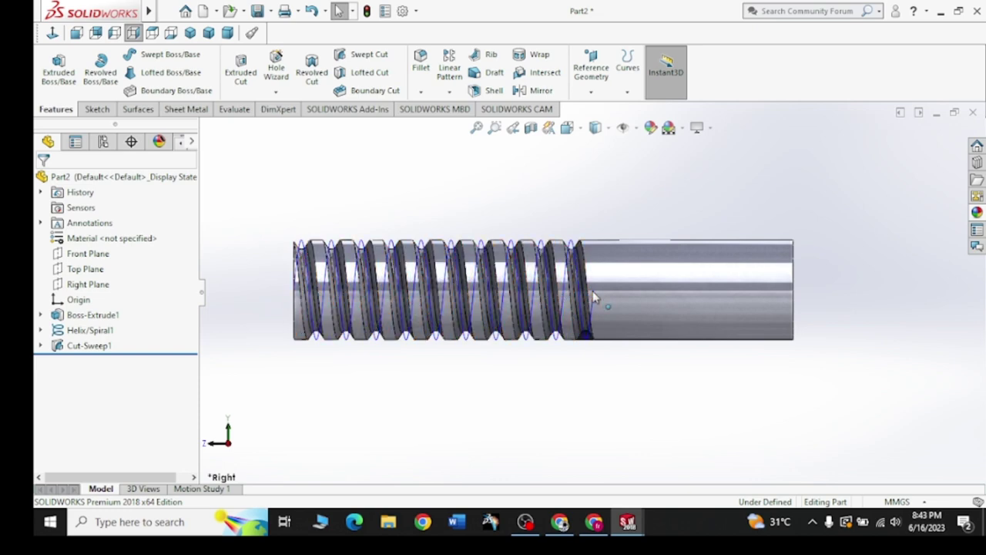
{"action": "left_click", "coordinate": [594, 307]}
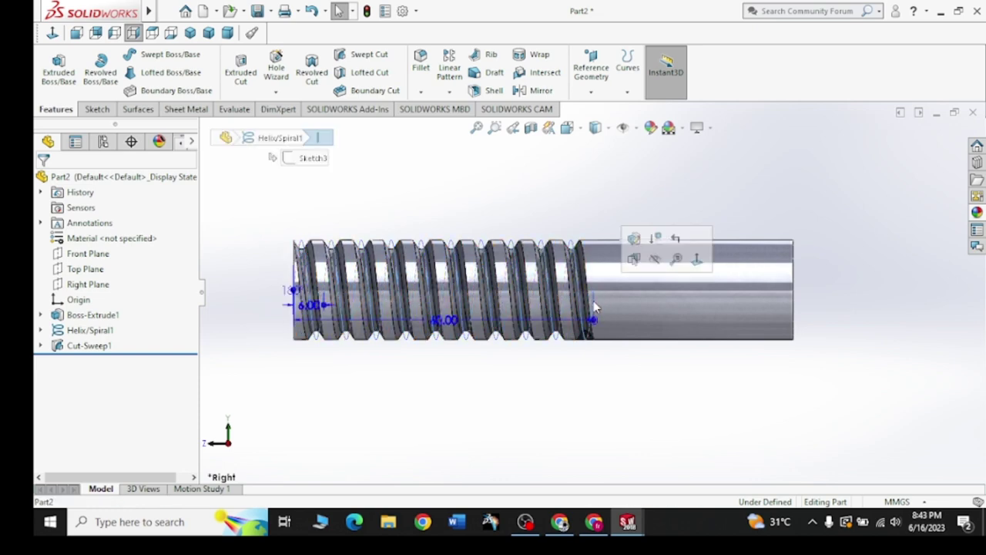
{"action": "left_click", "coordinate": [655, 259]}
View the threaded rod in 3D and expand Helix/Spiral1 to reveal Sketch3
{"action": "middle_click_drag", "start_coordinate": [336, 280], "coordinate": [324, 384]}
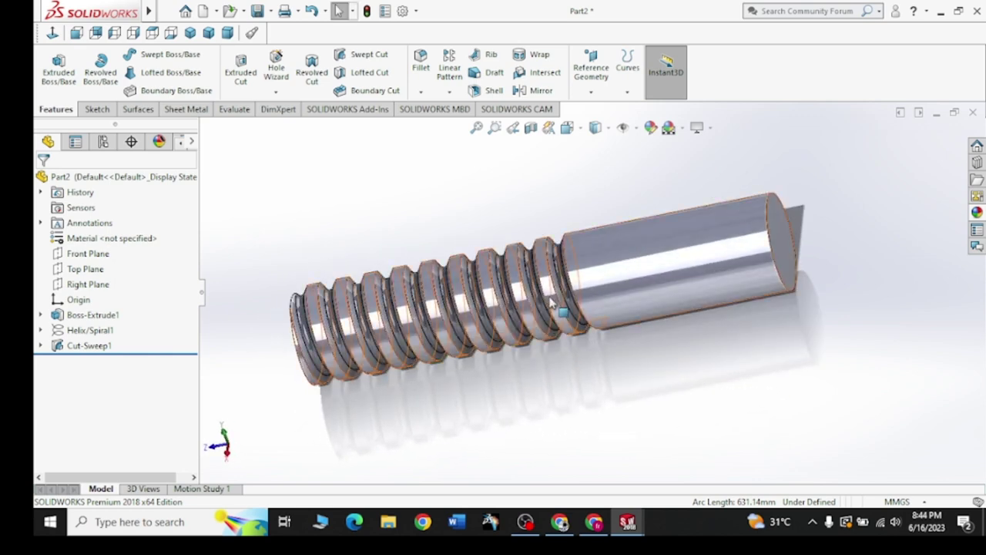
{"action": "scroll", "coordinate": [559, 308], "scroll_direction": "down", "scroll_amount": 1}
{"action": "scroll", "coordinate": [555, 309], "scroll_direction": "down", "scroll_amount": 1}
{"action": "scroll", "coordinate": [549, 308], "scroll_direction": "down", "scroll_amount": 1}
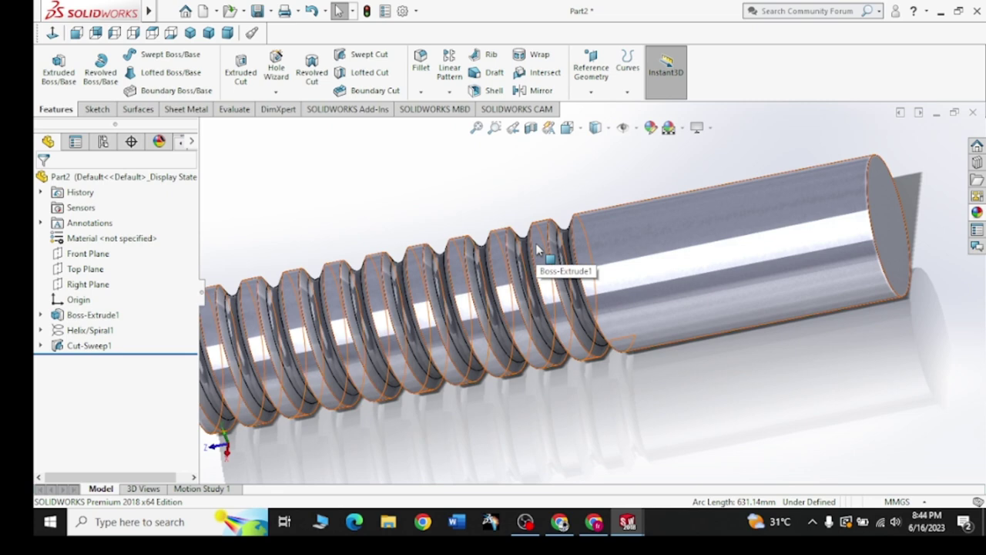
{"action": "scroll", "coordinate": [539, 249], "scroll_direction": "up", "scroll_amount": 1}
{"action": "scroll", "coordinate": [493, 285], "scroll_direction": "up", "scroll_amount": 2}
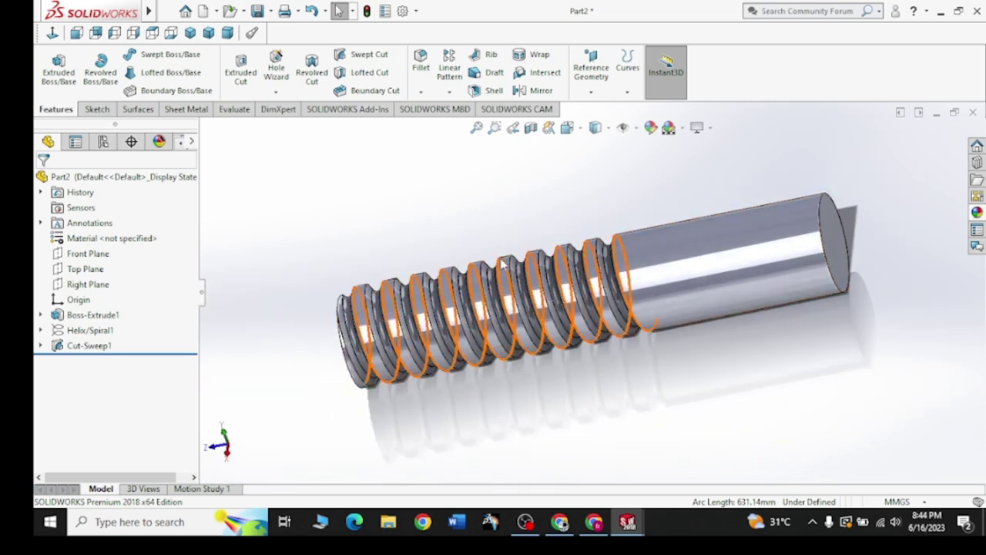
{"action": "left_click", "coordinate": [40, 330]}
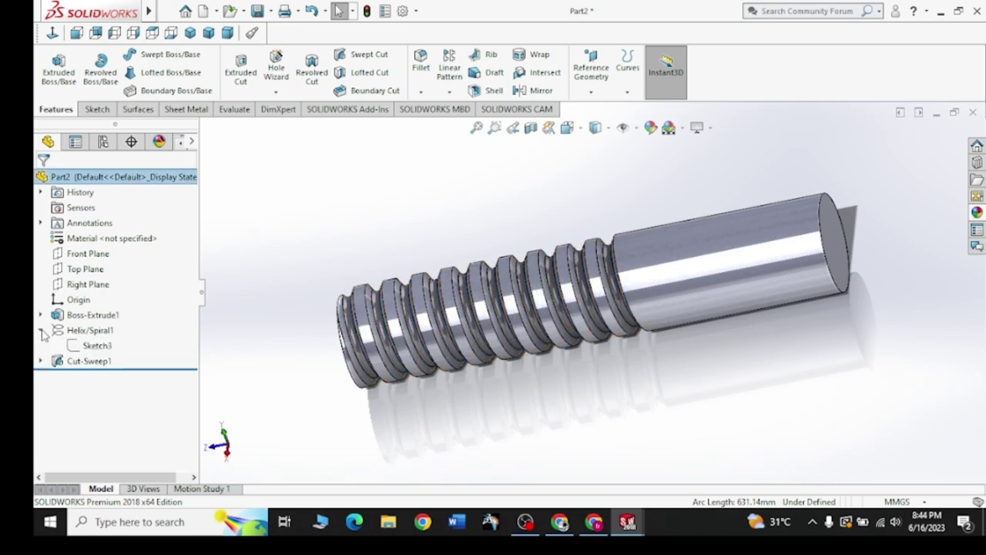
Redefine Helix/Spiral1 by Height and Revolution with 60 mm height and 12 revolutions
{"action": "left_click", "coordinate": [85, 332]}
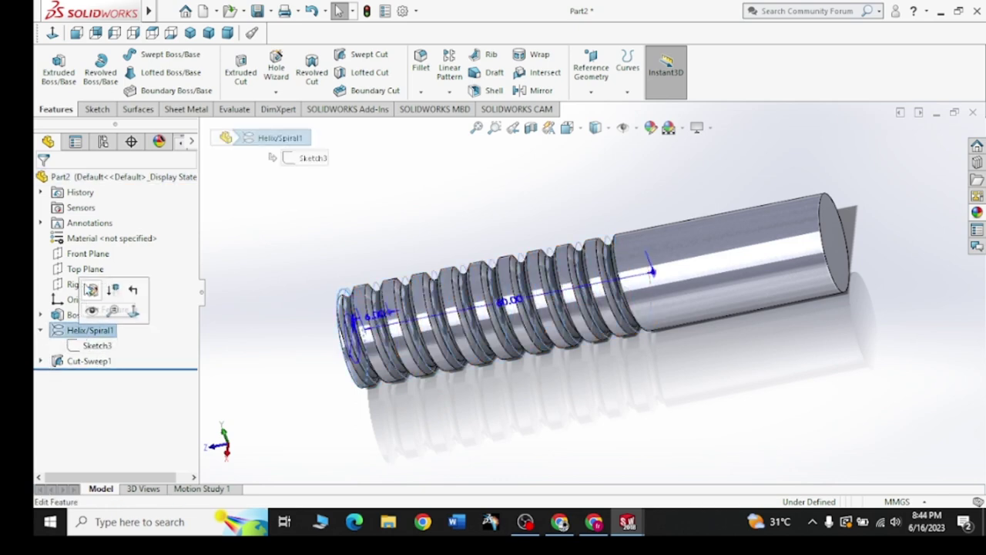
{"action": "left_click", "coordinate": [91, 289]}
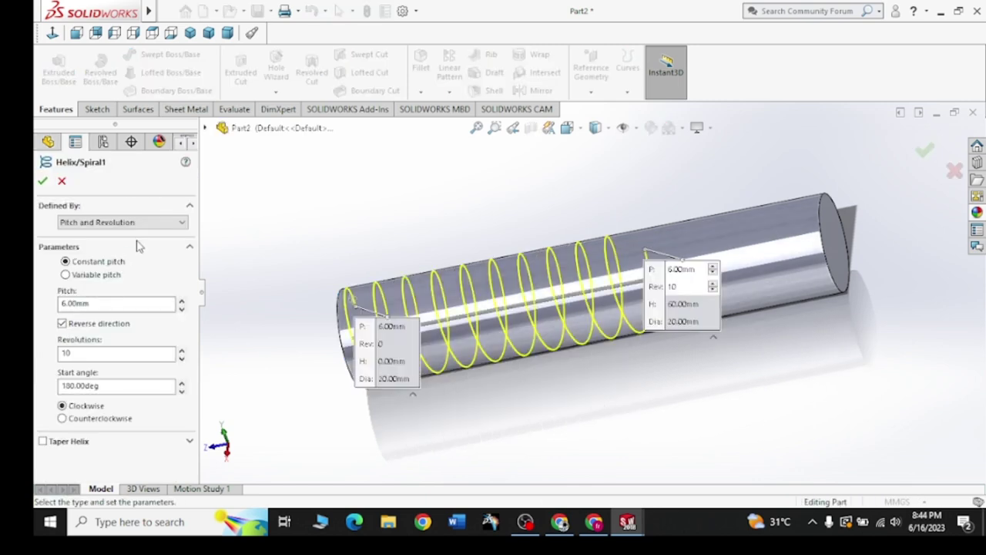
{"action": "left_click", "coordinate": [110, 220]}
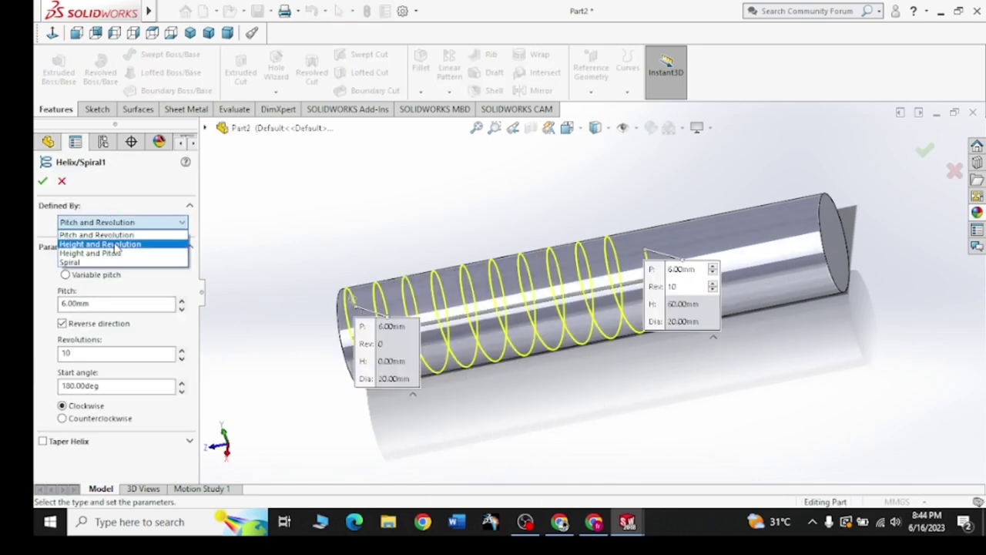
{"action": "left_click", "coordinate": [108, 244]}
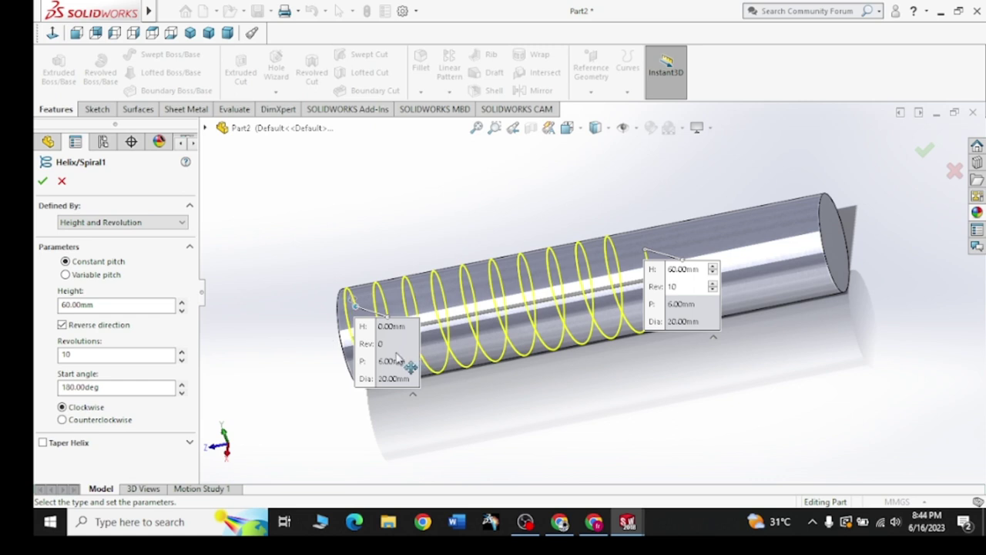
{"action": "left_click_drag", "start_coordinate": [401, 358], "coordinate": [315, 233]}
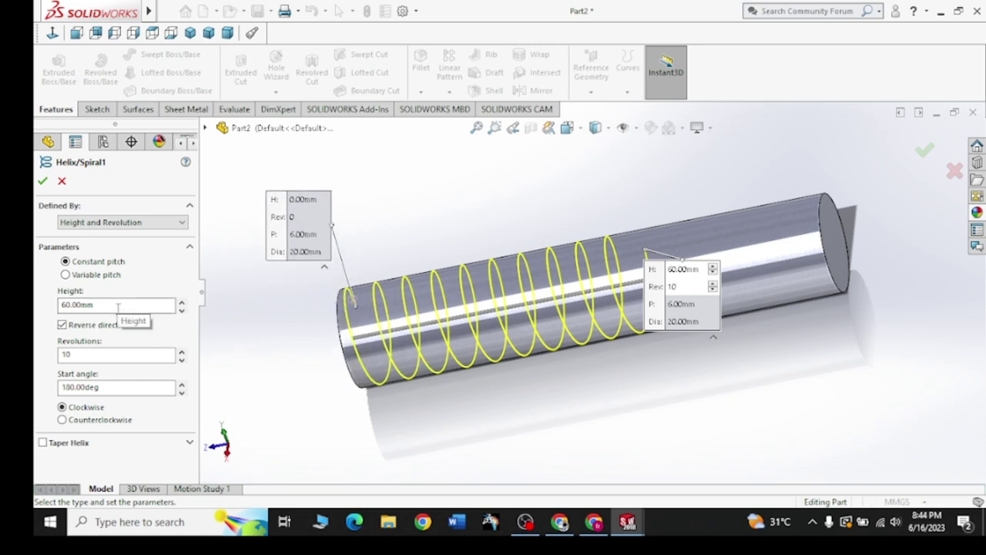
{"action": "left_click", "coordinate": [182, 311]}
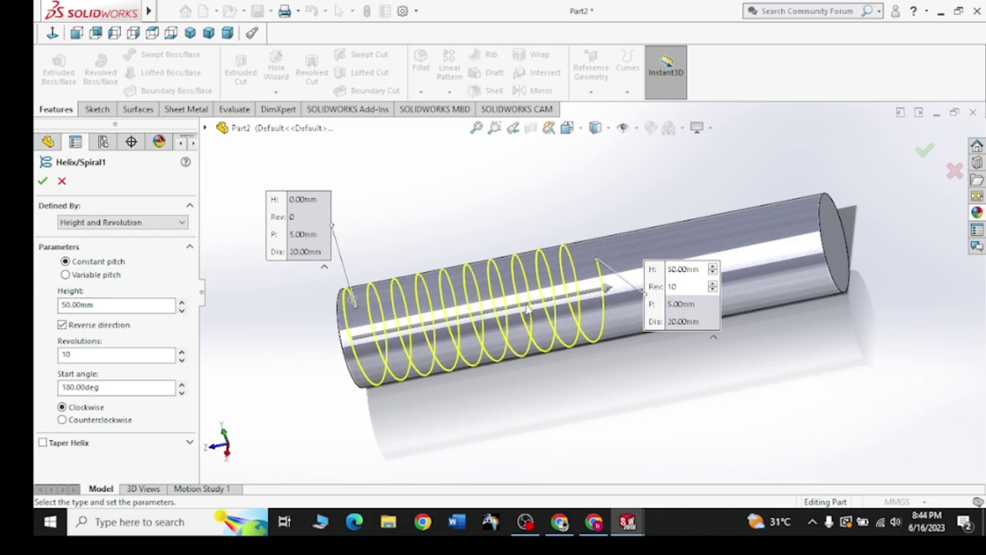
{"action": "left_click", "coordinate": [182, 302]}
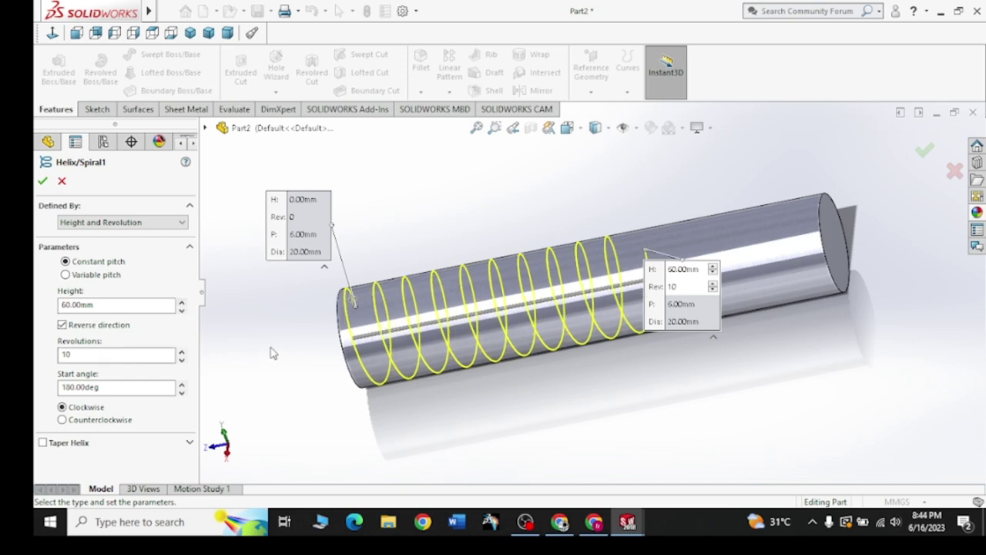
{"action": "left_click", "coordinate": [183, 352]}
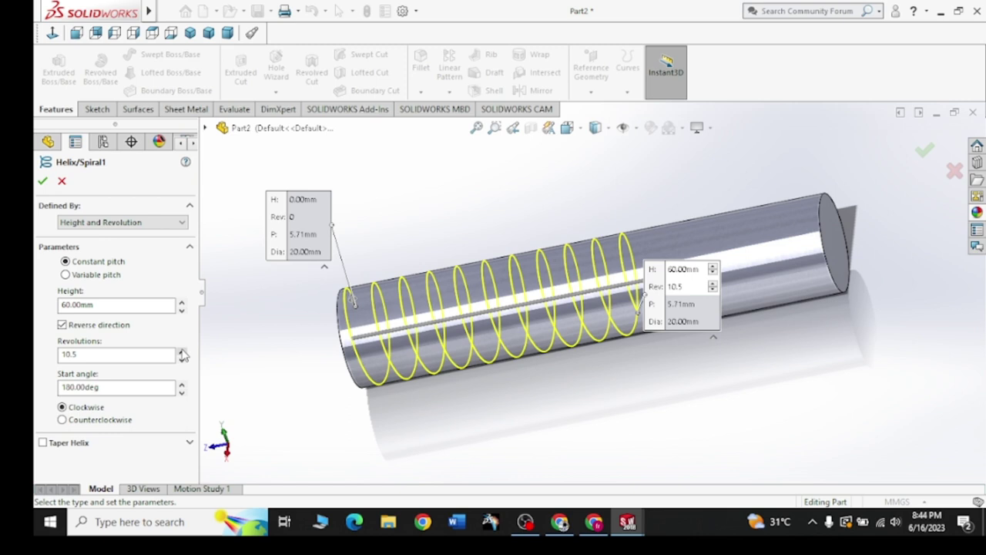
{"action": "left_click", "coordinate": [97, 356]}
{"action": "type", "text": "12"}
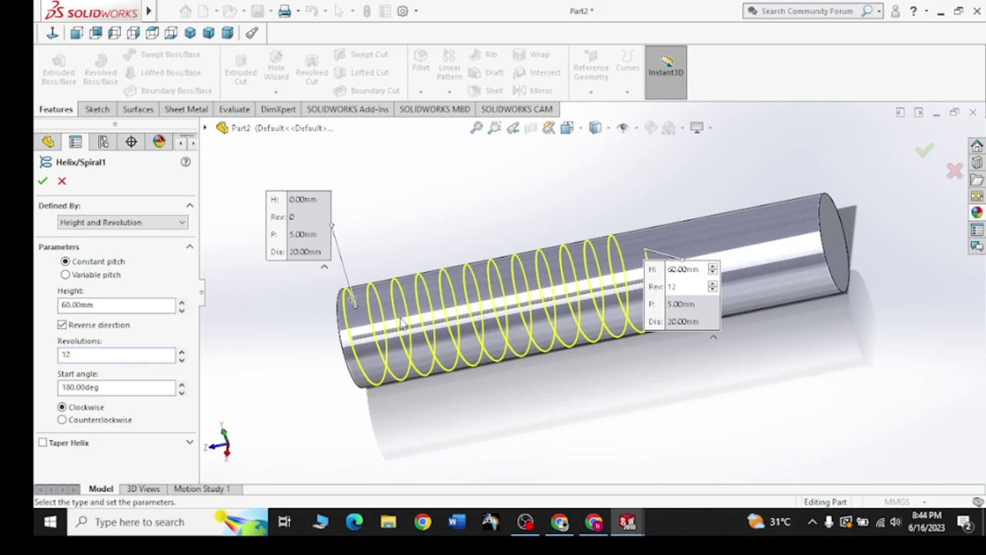
{"action": "left_click", "coordinate": [42, 181]}
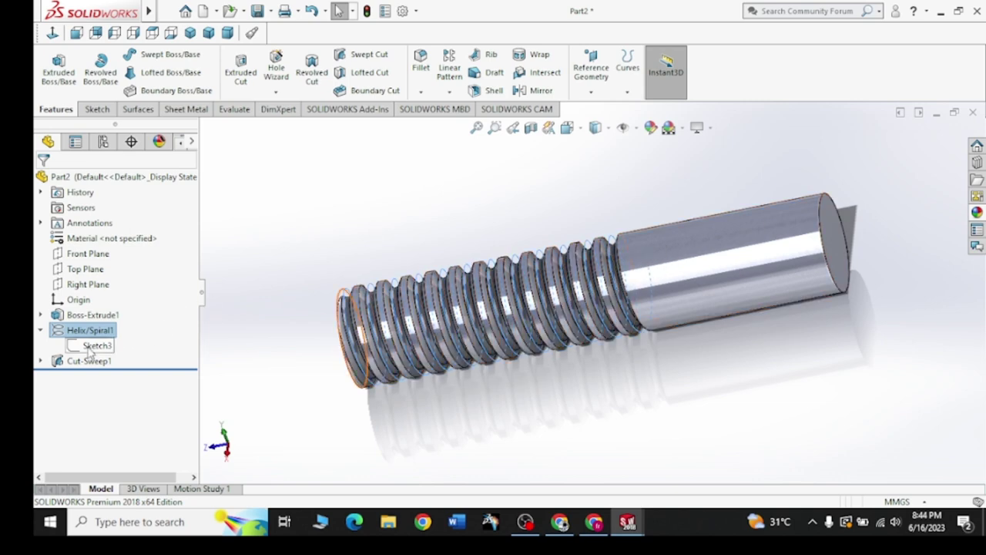
{"action": "left_click", "coordinate": [473, 220]}
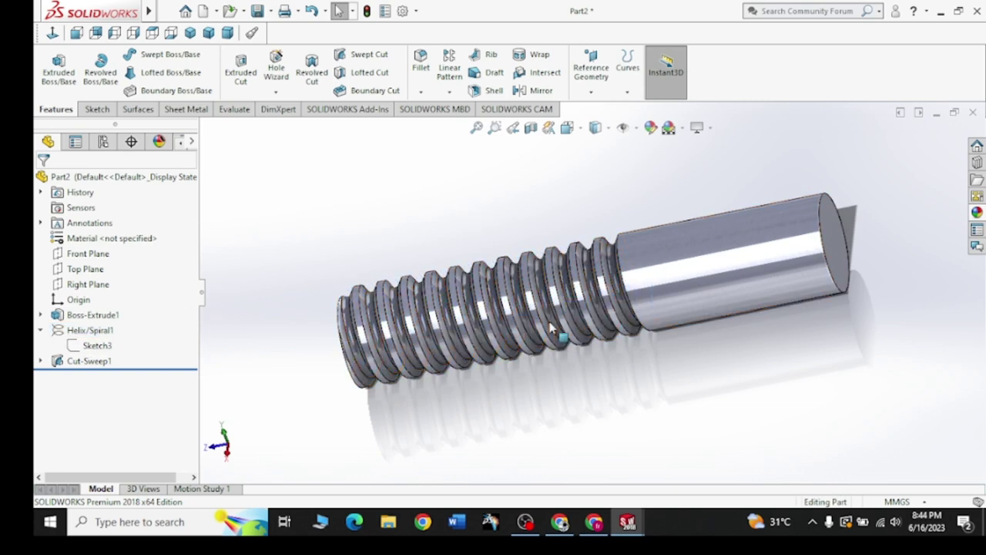
{"action": "middle_click_drag", "start_coordinate": [497, 375], "coordinate": [519, 351]}
{"action": "scroll", "coordinate": [615, 261], "scroll_direction": "down", "scroll_amount": 2}
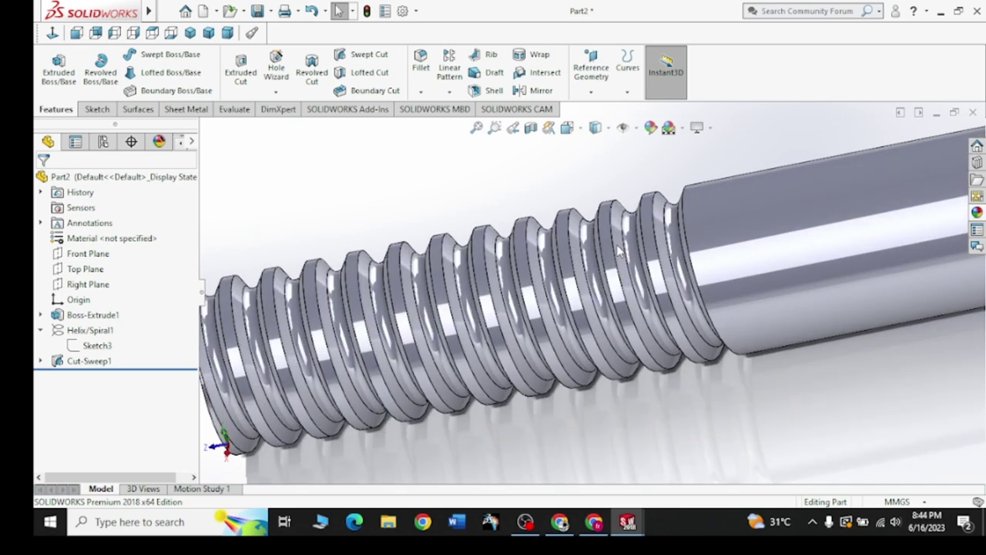
{"action": "scroll", "coordinate": [566, 287], "scroll_direction": "up", "scroll_amount": 2}
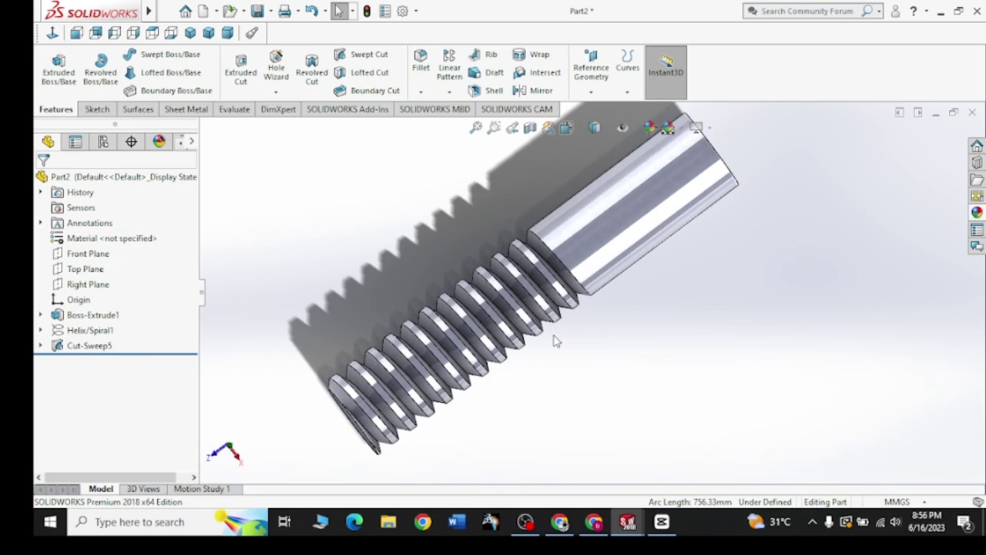
{"action": "middle_click_drag", "start_coordinate": [555, 341], "coordinate": [544, 260]}
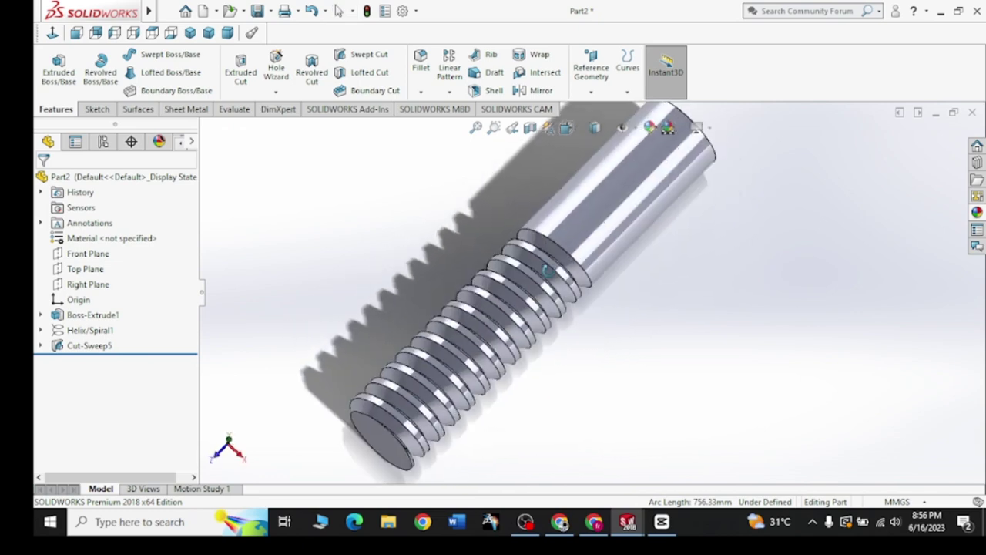
{"action": "middle_click_drag", "start_coordinate": [544, 263], "coordinate": [331, 393]}
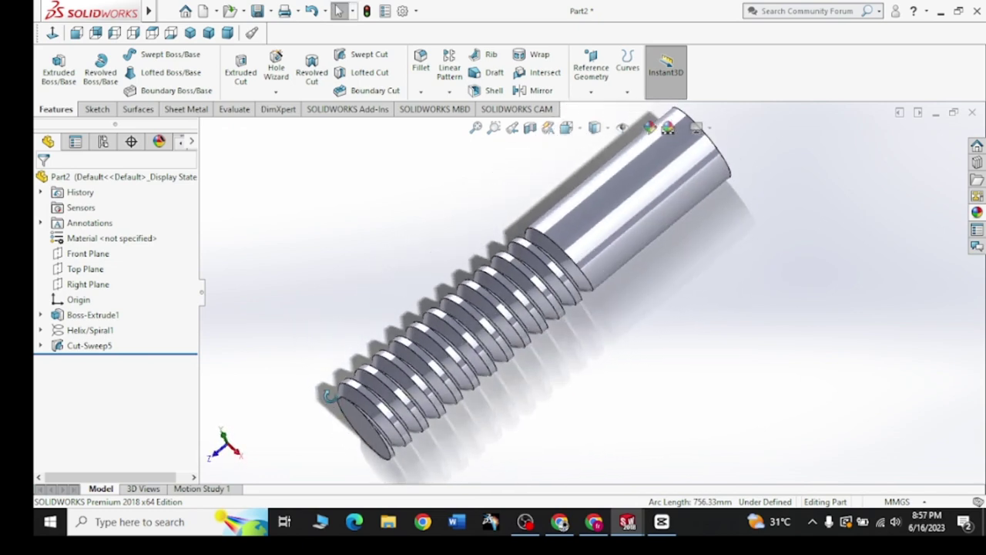
{"action": "left_click", "coordinate": [628, 92]}
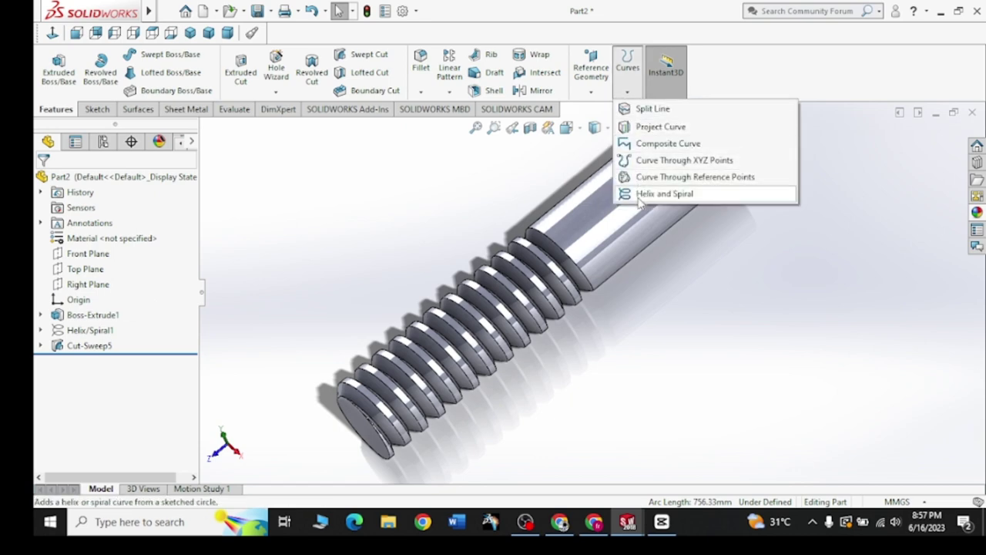
{"action": "left_click", "coordinate": [630, 322]}
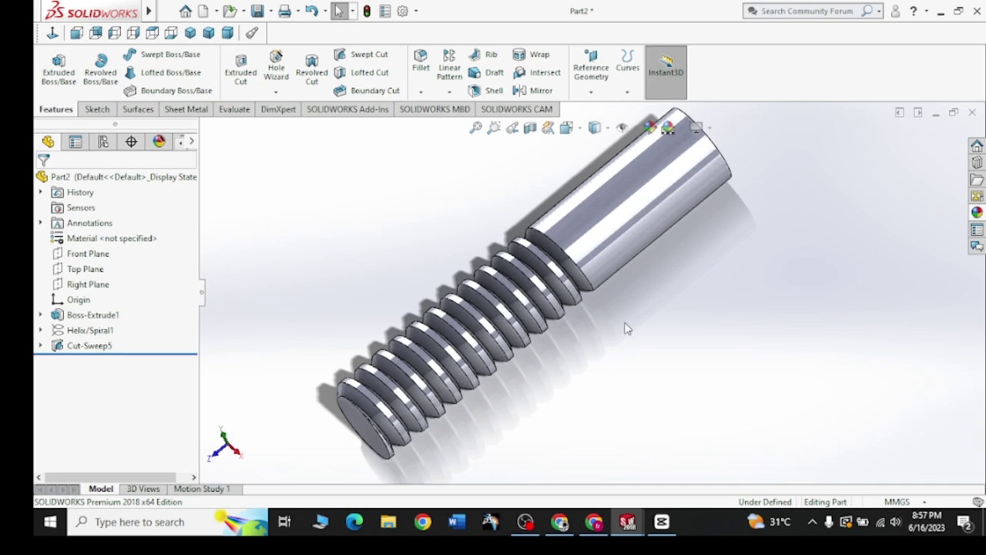
{"action": "scroll", "coordinate": [462, 247], "scroll_direction": "down", "scroll_amount": 2}
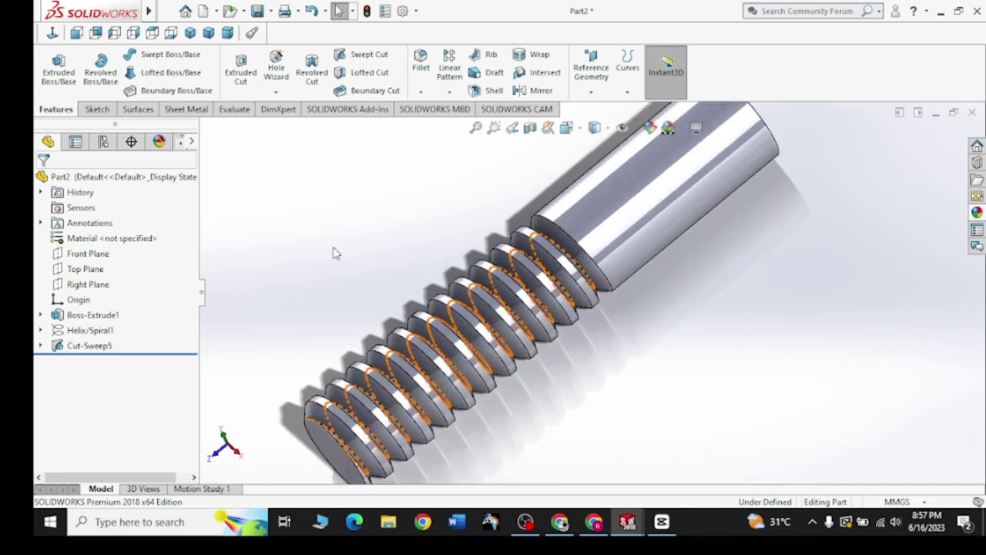
{"action": "scroll", "coordinate": [399, 277], "scroll_direction": "up", "scroll_amount": 2}
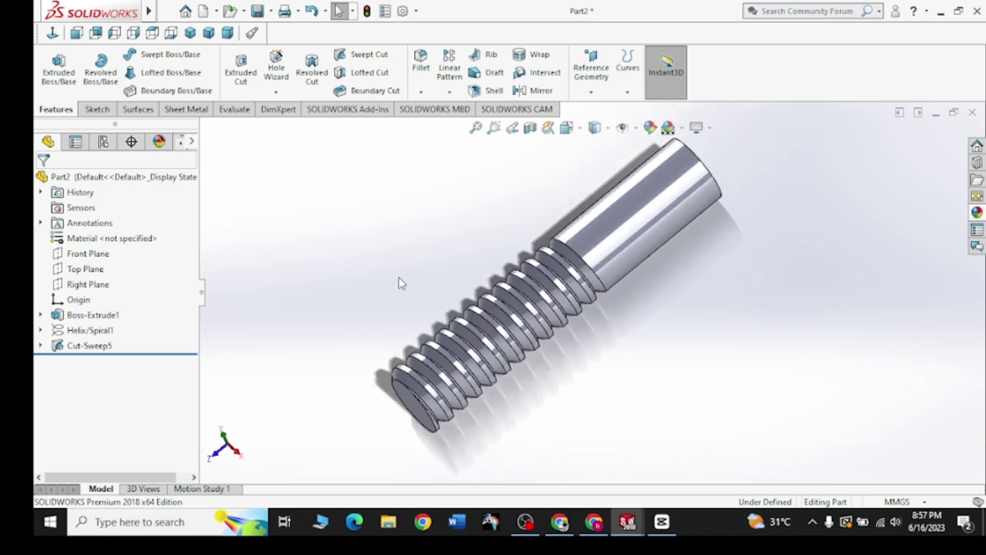
{"action": "scroll", "coordinate": [401, 224], "scroll_direction": "down", "scroll_amount": 1}
{"action": "scroll", "coordinate": [400, 224], "scroll_direction": "down", "scroll_amount": 1}
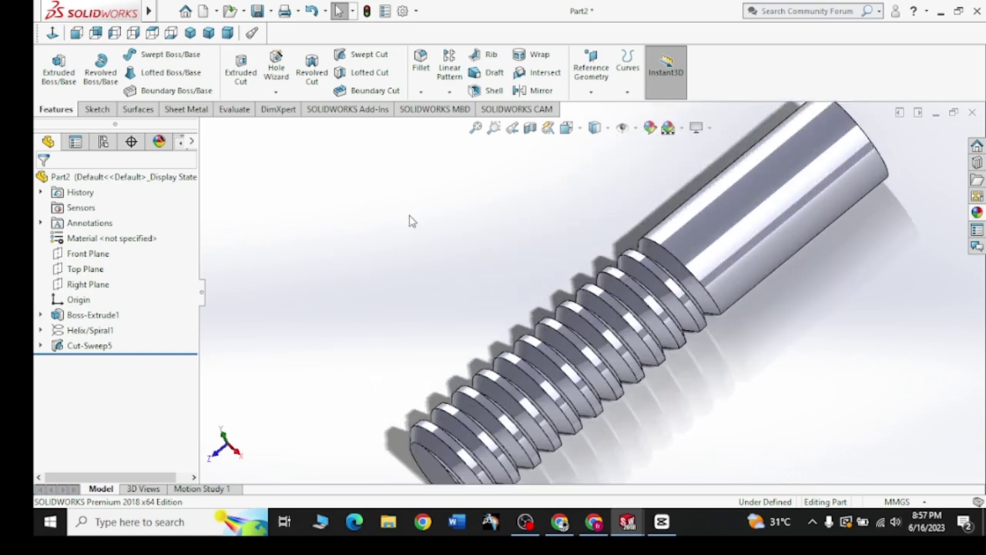
{"action": "scroll", "coordinate": [539, 252], "scroll_direction": "up", "scroll_amount": 1}
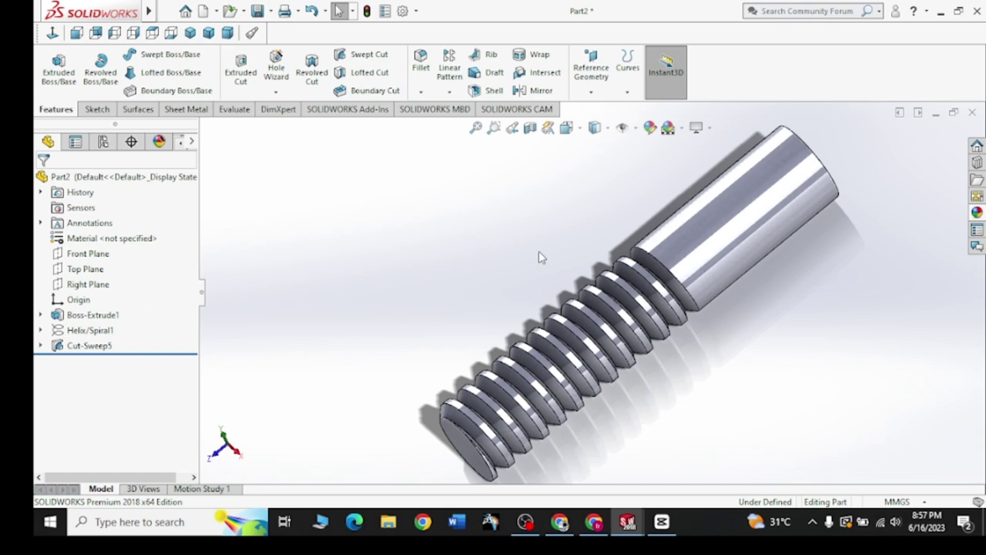